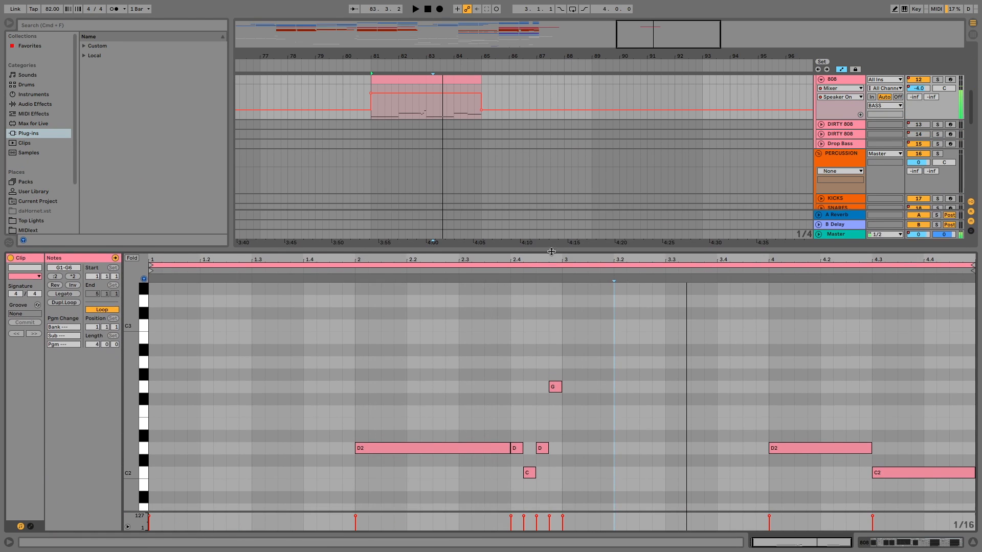
# - Review the 808 clip's bass notes in an enlarged note editor and play the four-bar pattern
pyautogui.moveTo(552, 252); pyautogui.dragTo(552, 264)
pyautogui.hscroll(-5, 450, 180)
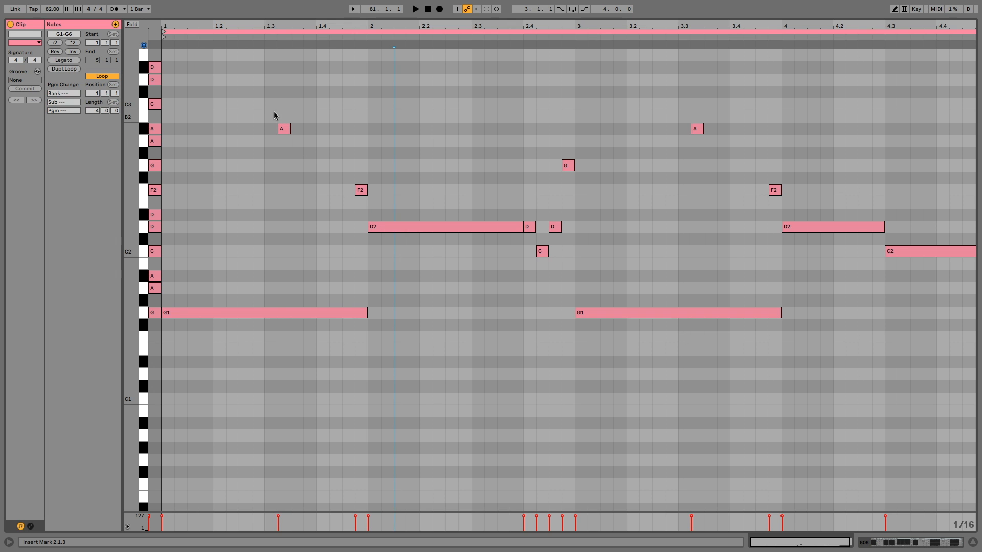
pyautogui.moveTo(224, 115); pyautogui.dragTo(379, 197)
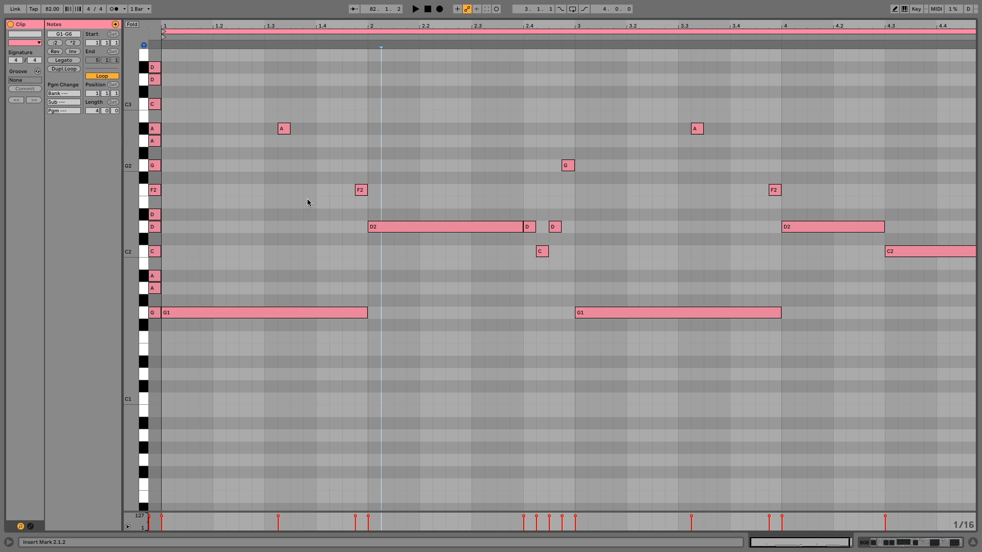
pyautogui.press('space')
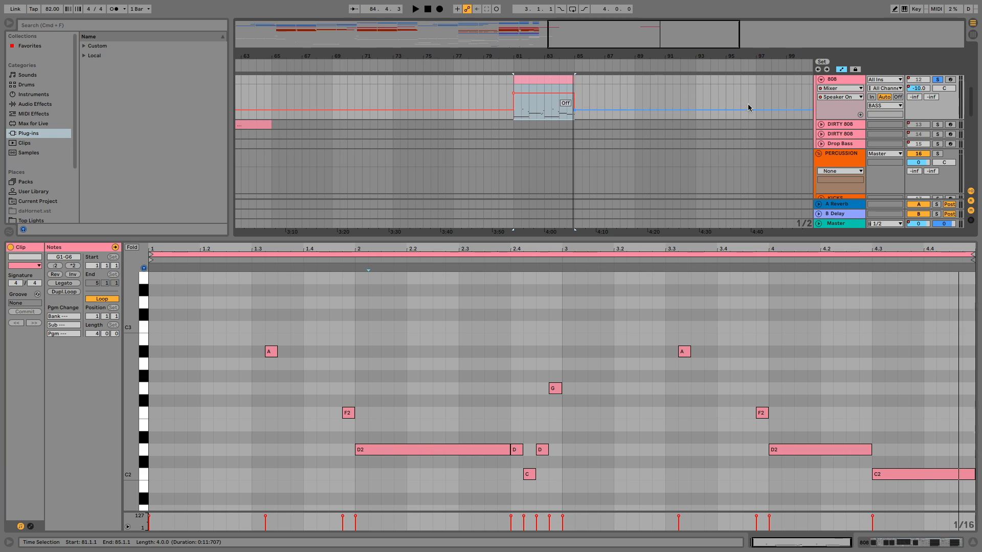
# - Show the 808 track's device chain and enable CamelCrusher, SausageFattener and EQ Eight
pyautogui.click(839, 83)
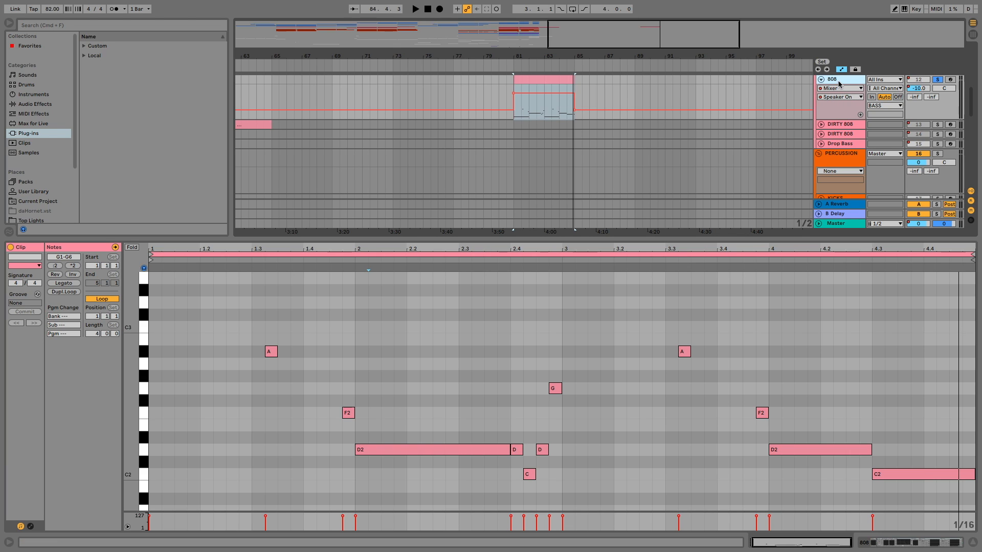
pyautogui.doubleClick(839, 83)
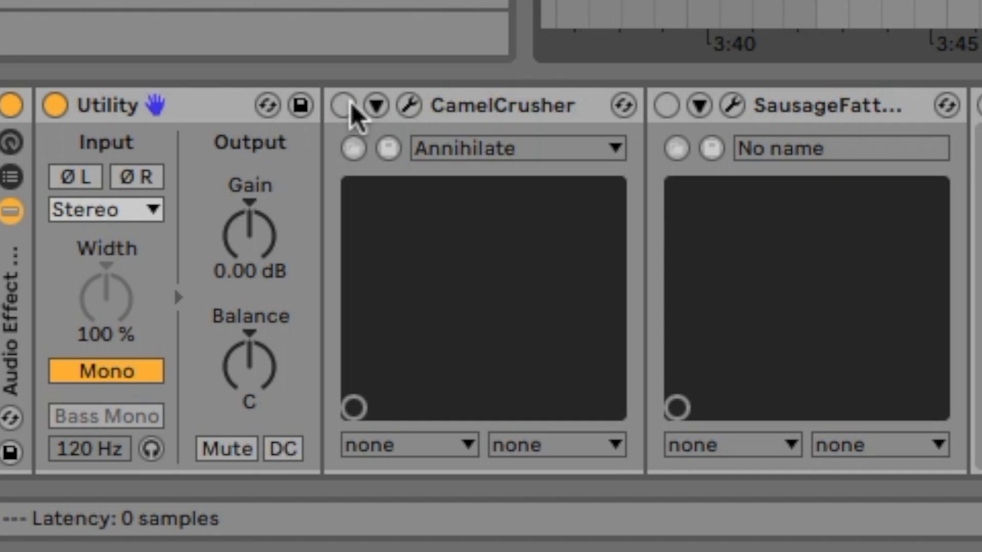
pyautogui.click(350, 104)
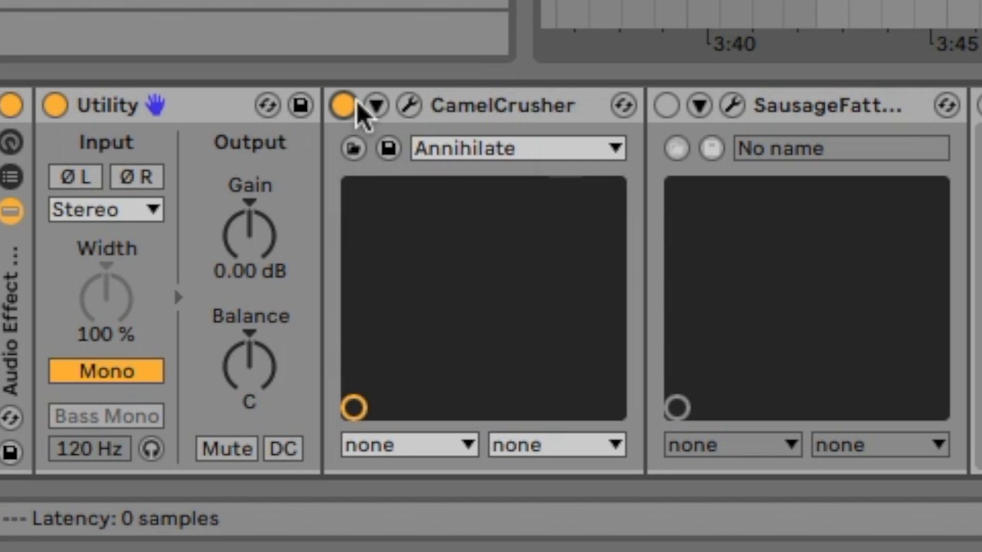
pyautogui.click(666, 106)
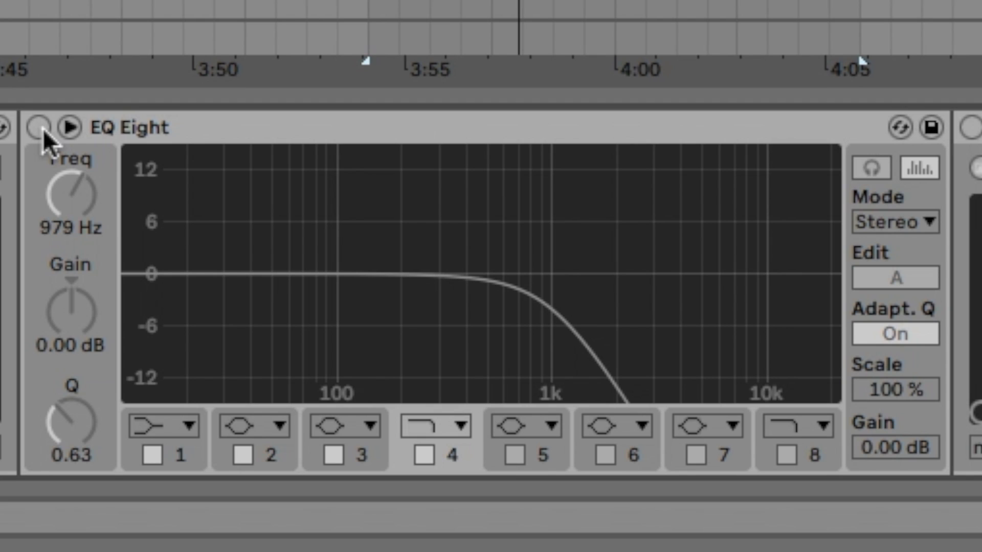
pyautogui.click(39, 127)
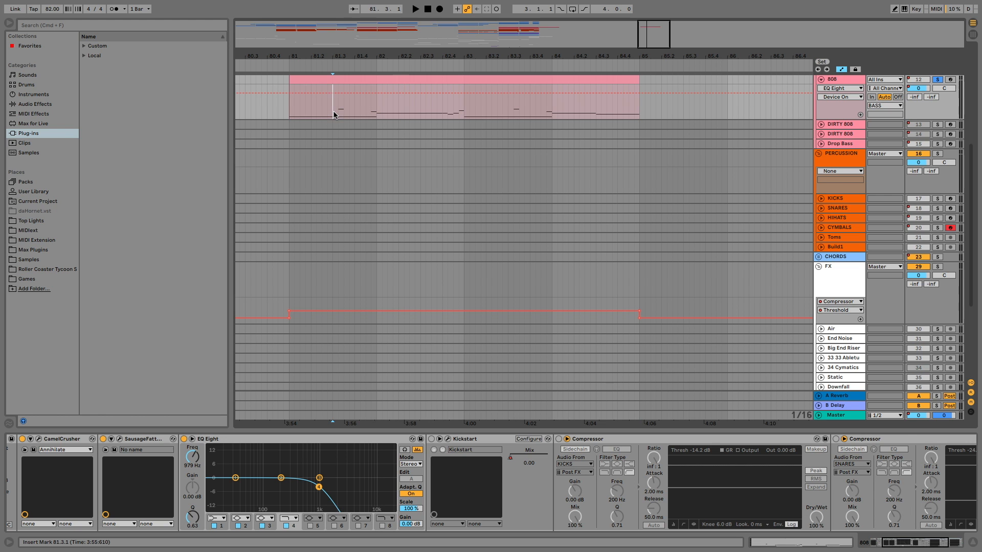
# - Turn on Kickstart on the 808 track and play the four-bar clip starting at bar 81
pyautogui.click(337, 114)
pyautogui.moveTo(653, 35); pyautogui.dragTo(653, 55)
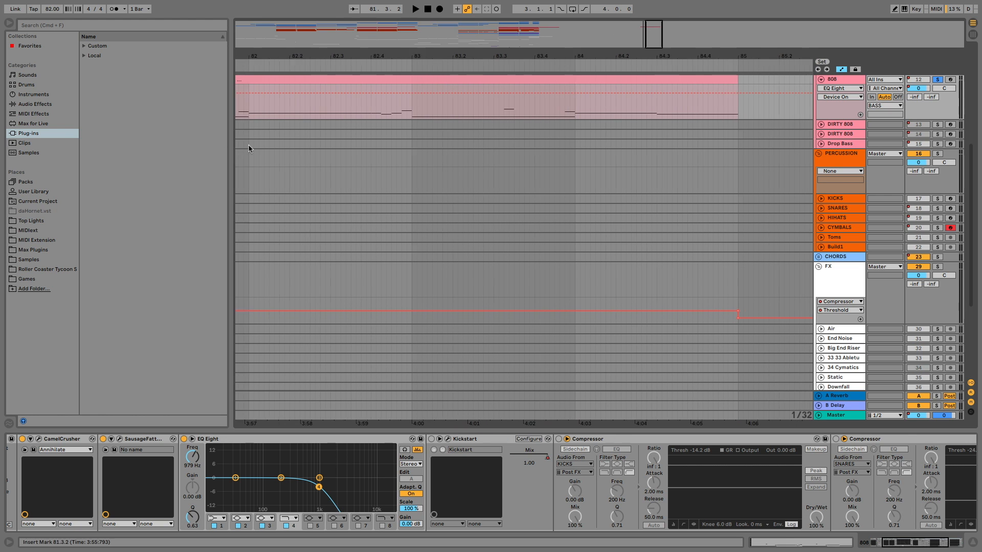
pyautogui.hscroll(-5, 332, 117)
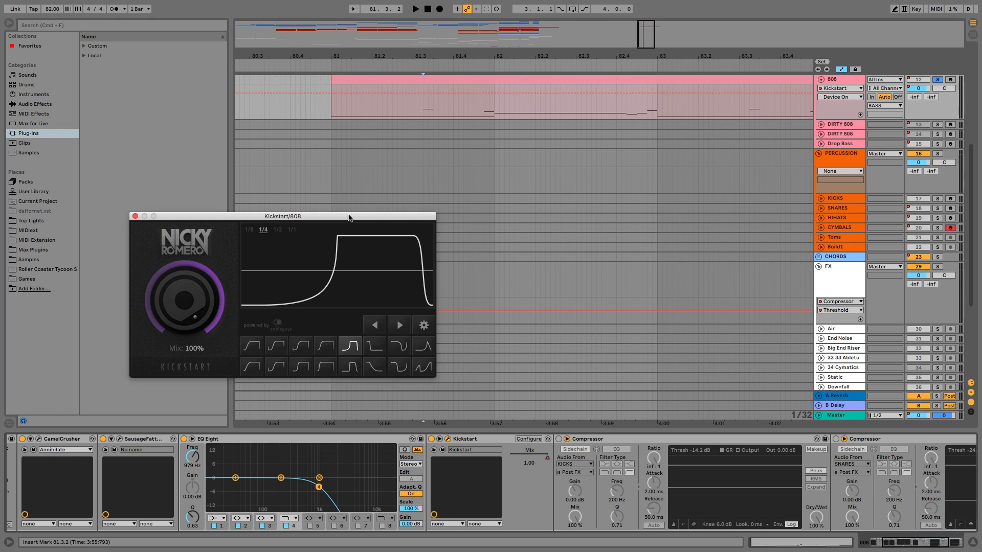
pyautogui.click(413, 90)
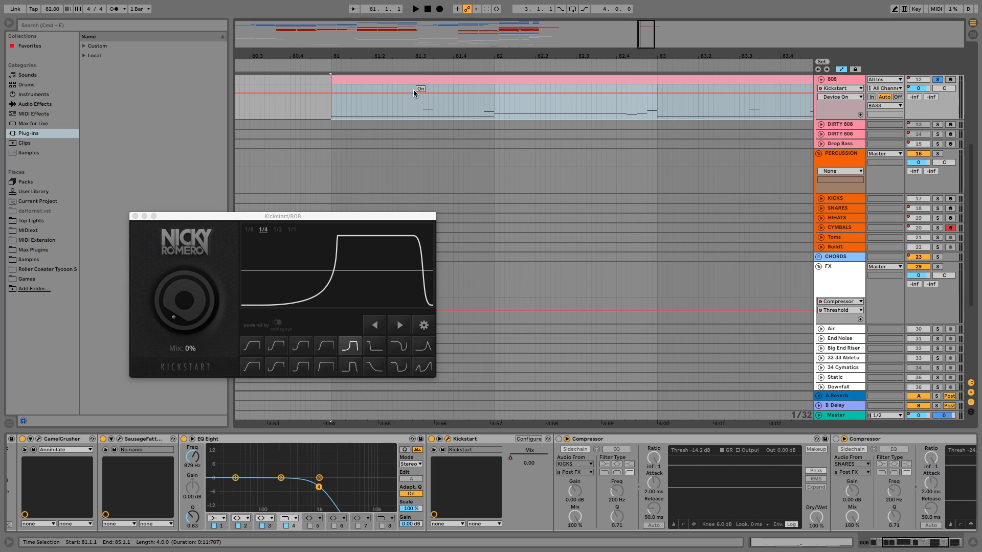
pyautogui.press('space')
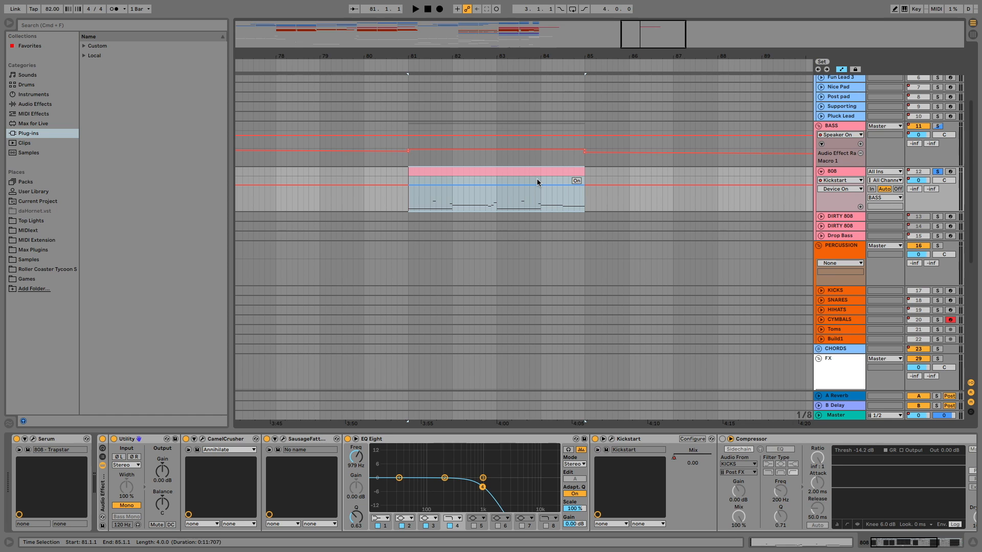
pyautogui.press('space')
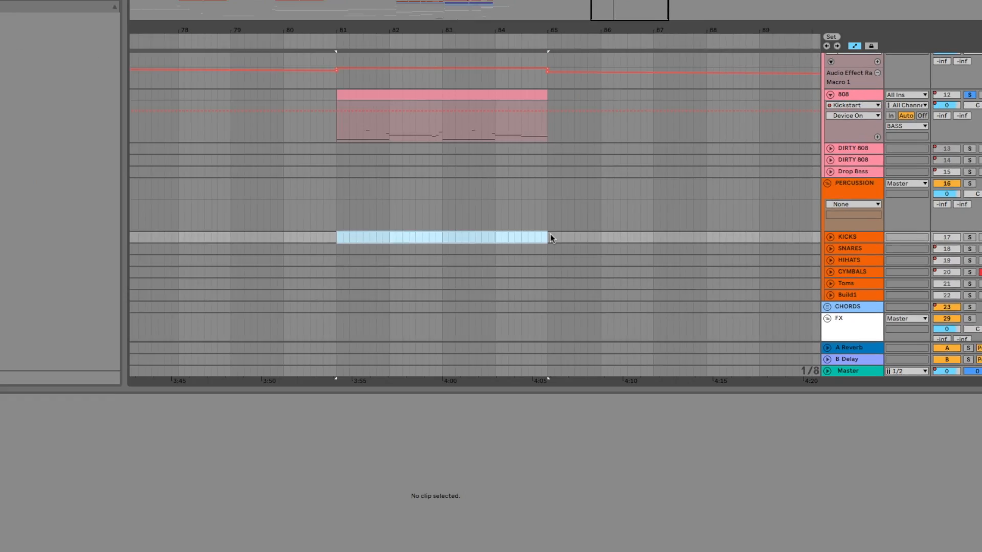
# - Audition the Cymatics - Posty kick in the drum rack, and play the kick pattern solo and with the 808
pyautogui.click(587, 228)
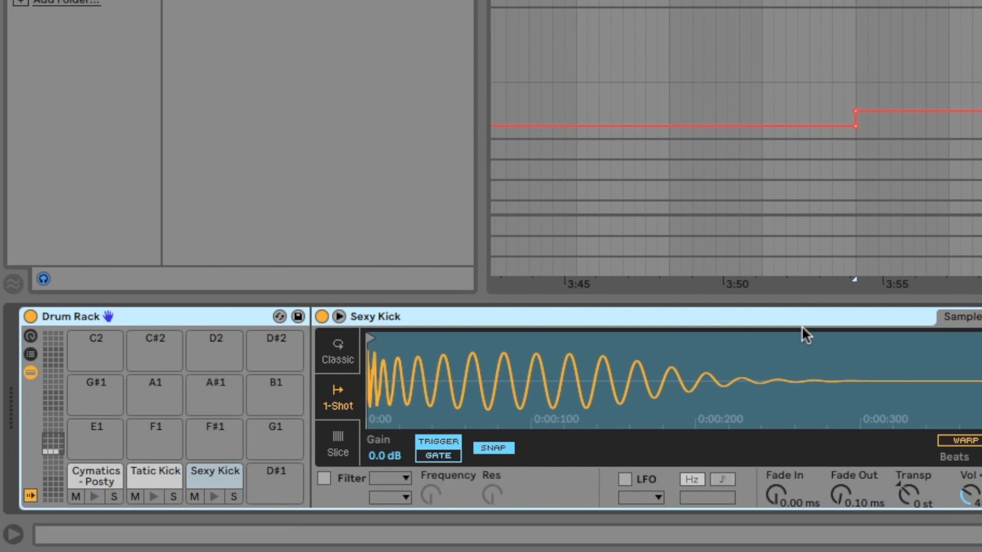
pyautogui.click(93, 497)
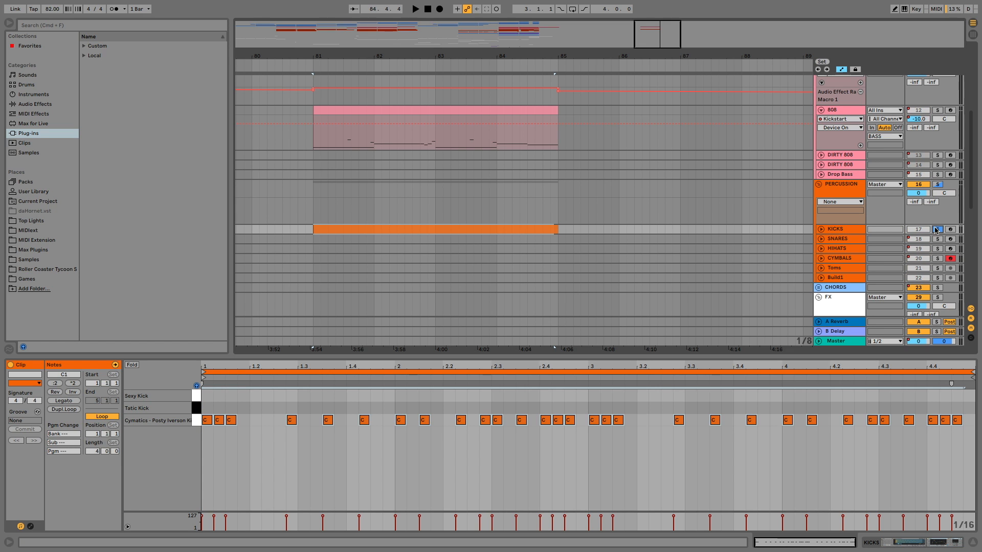
pyautogui.click(335, 447)
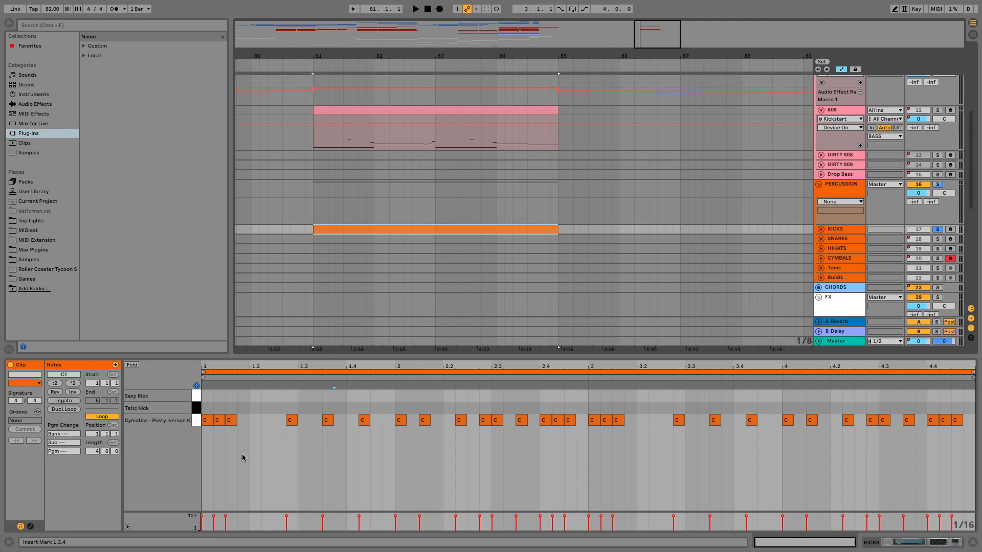
pyautogui.press('space')
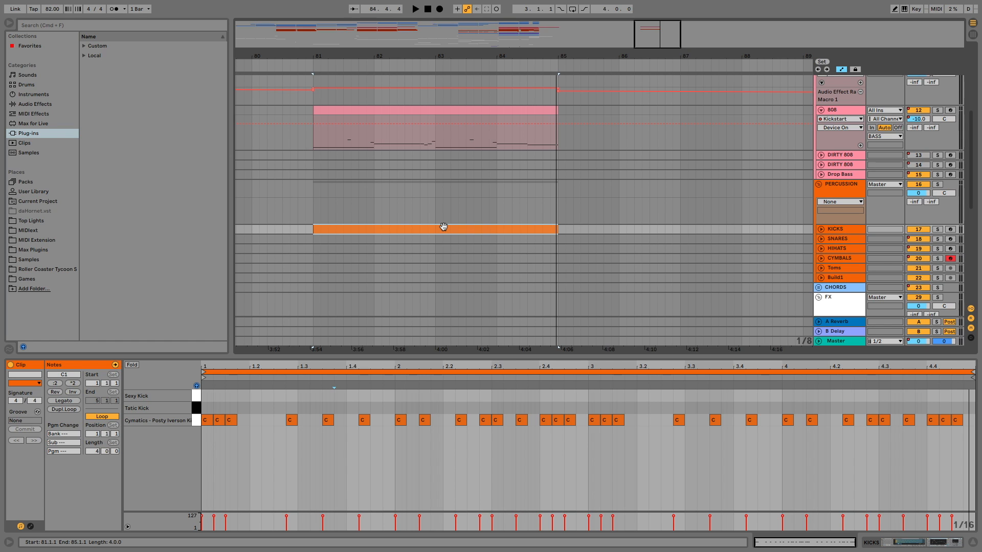
pyautogui.press('space')
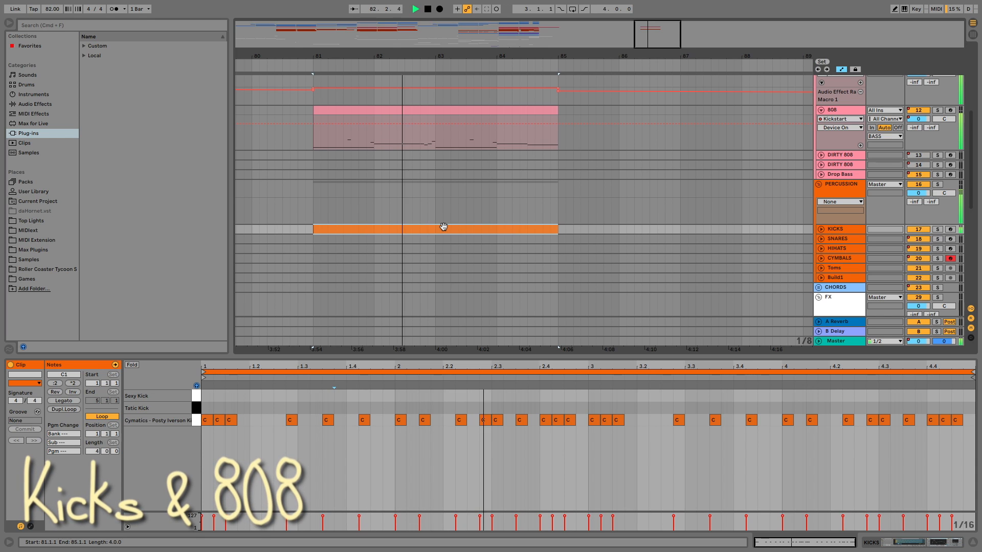
pyautogui.press('space')
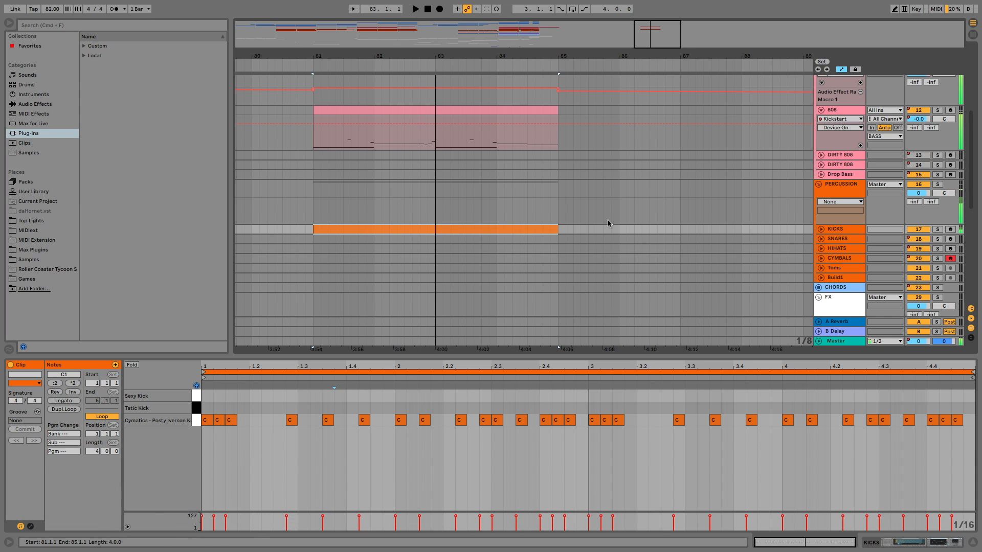
# - Show the KICKS track's effects and list the EQ Eight drum presets under the audio effects
pyautogui.doubleClick(835, 229)
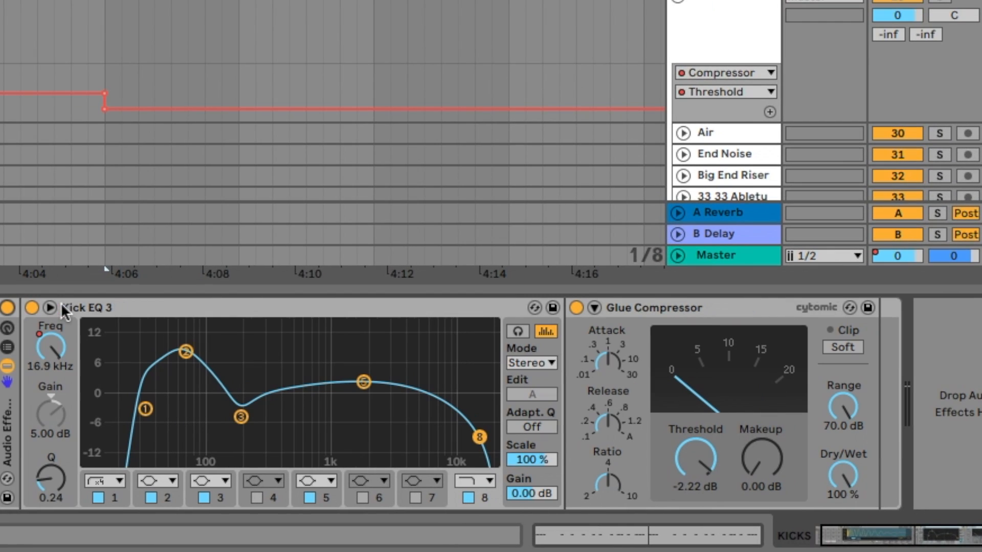
pyautogui.click(568, 439)
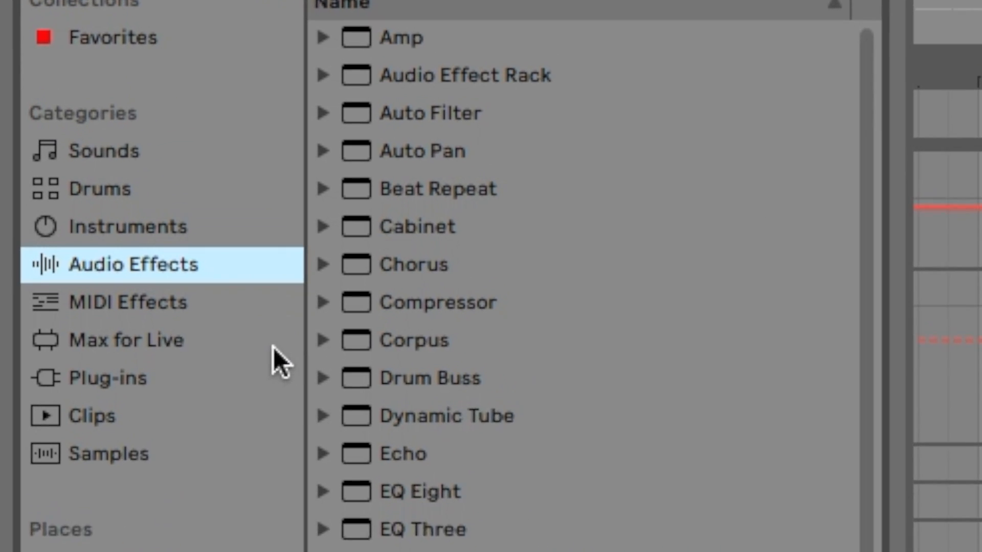
pyautogui.click(84, 163)
pyautogui.click(90, 172)
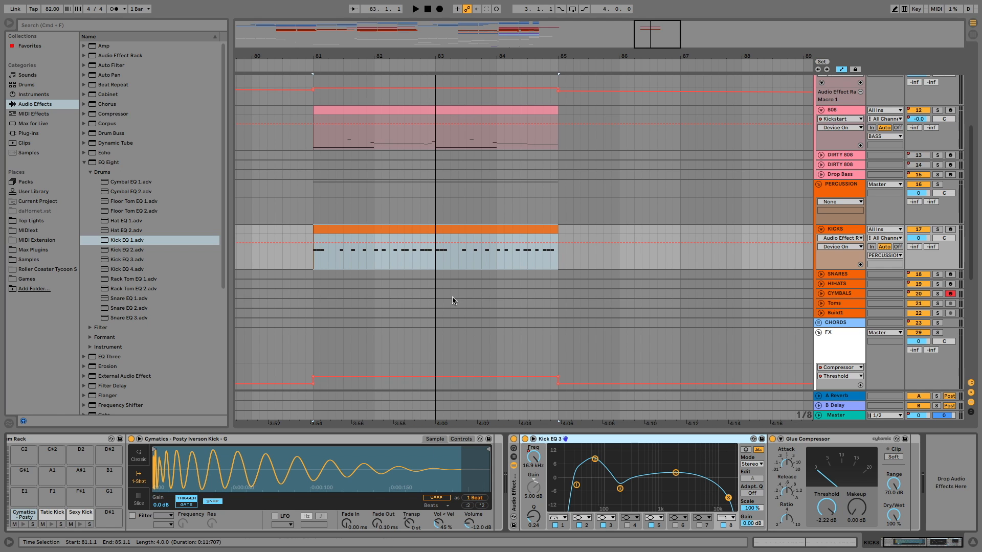
# - Play the soloed kicks while switching their audio effect rack off and on to compare the sound
pyautogui.press('space')
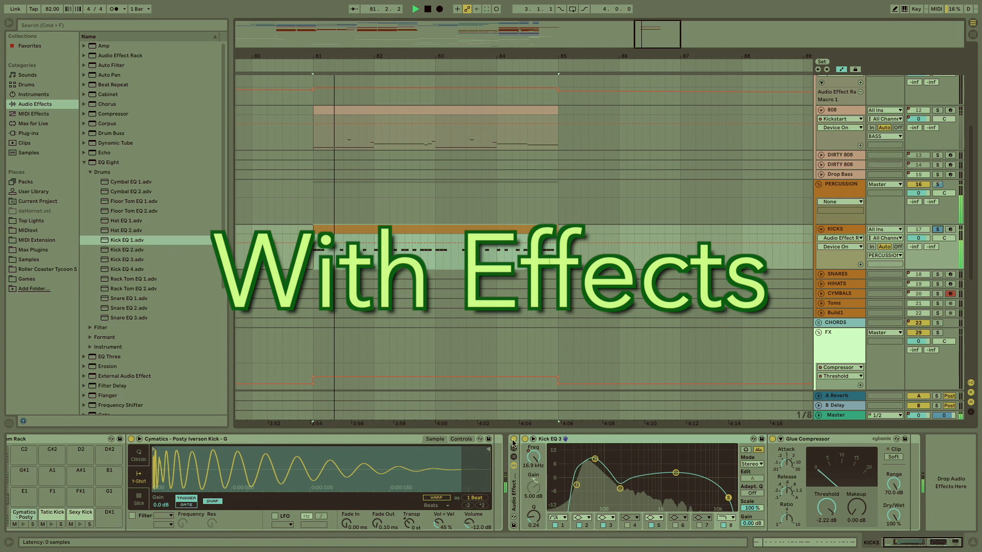
pyautogui.click(513, 439)
pyautogui.click(514, 440)
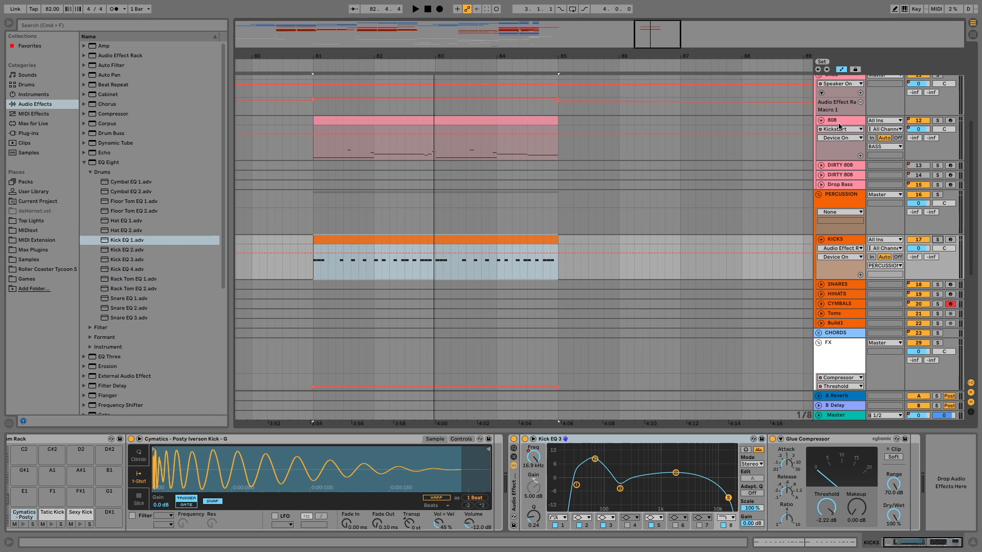
# - Enable the 808 track's first Compressor, with its sidechain input taken from KICKS at Post FX
pyautogui.click(841, 123)
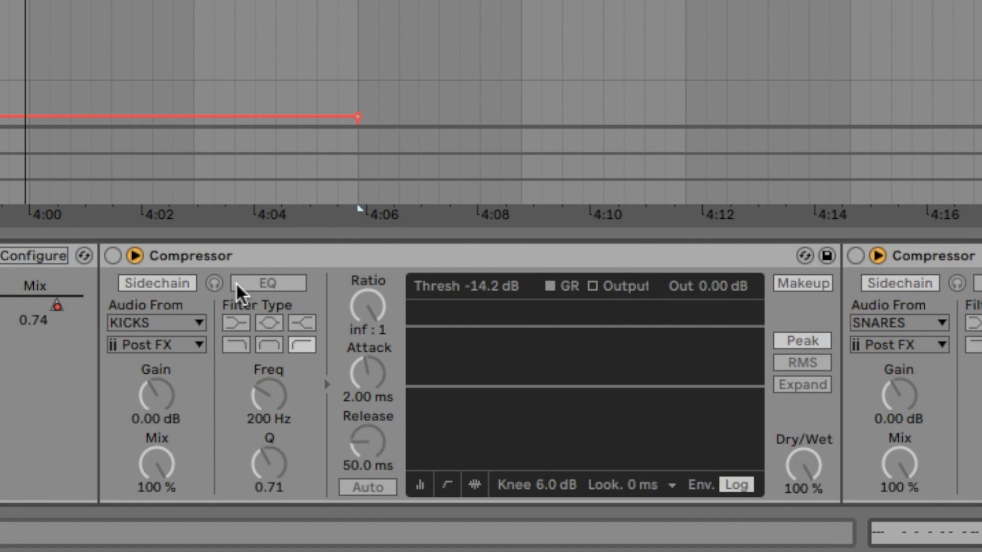
pyautogui.click(112, 256)
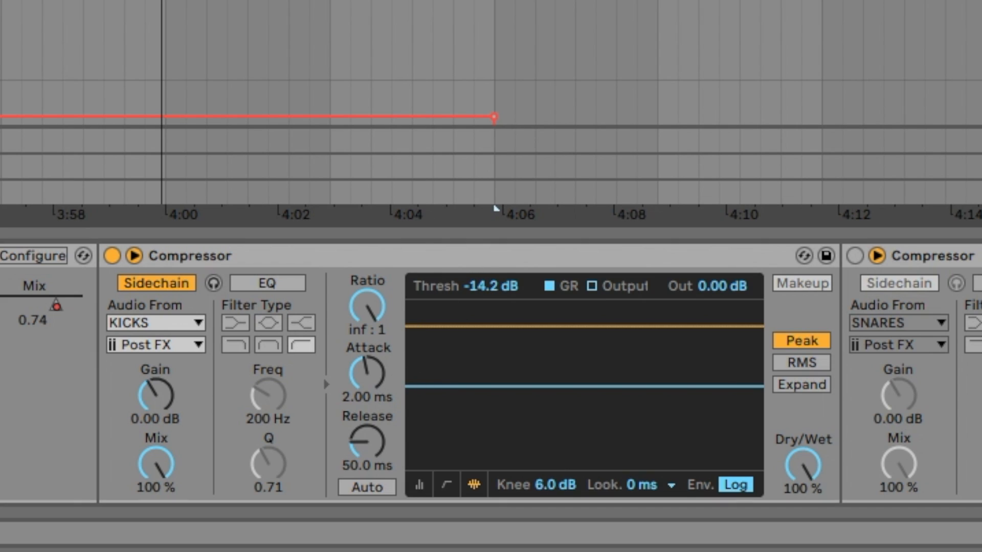
pyautogui.click(223, 256)
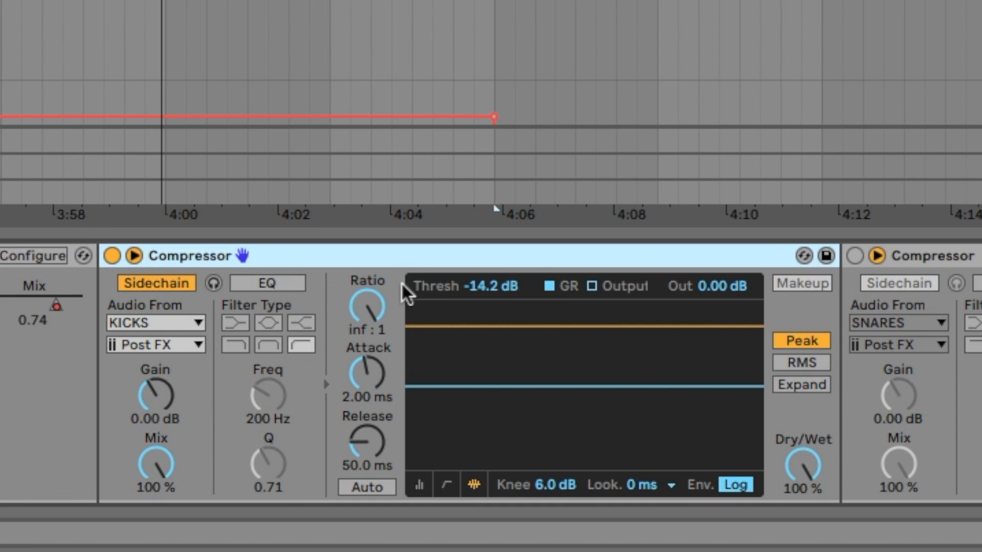
pyautogui.click(164, 323)
pyautogui.click(195, 341)
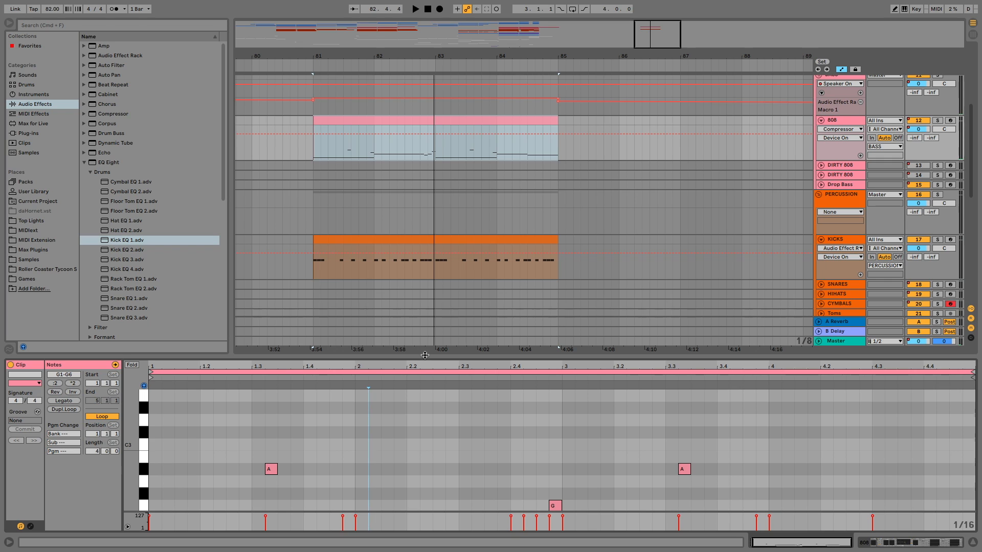
# - Enlarge the 808 clip's note editor and redraw the opening long G1 note as short G1 notes
pyautogui.moveTo(425, 355); pyautogui.dragTo(425, 180)
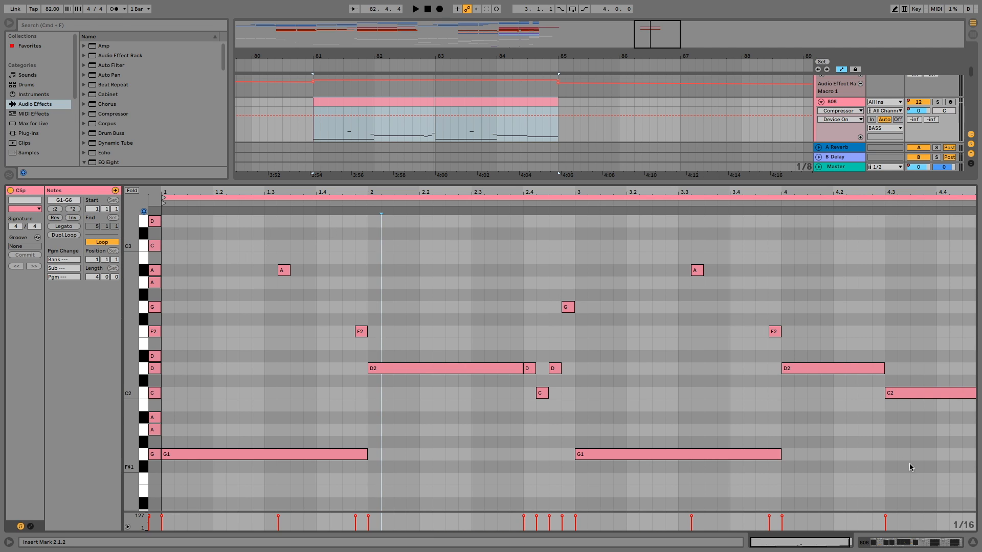
pyautogui.click(184, 449)
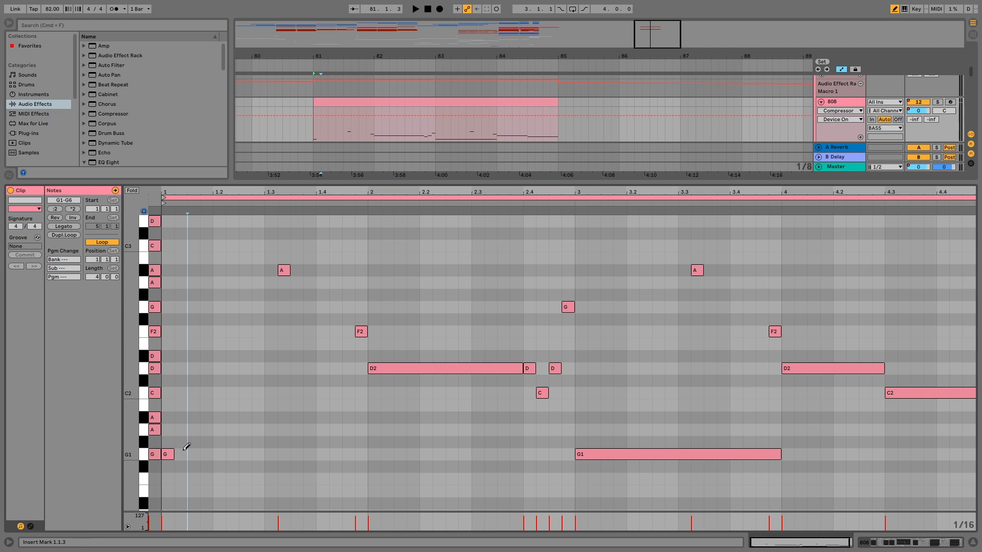
pyautogui.click(180, 454)
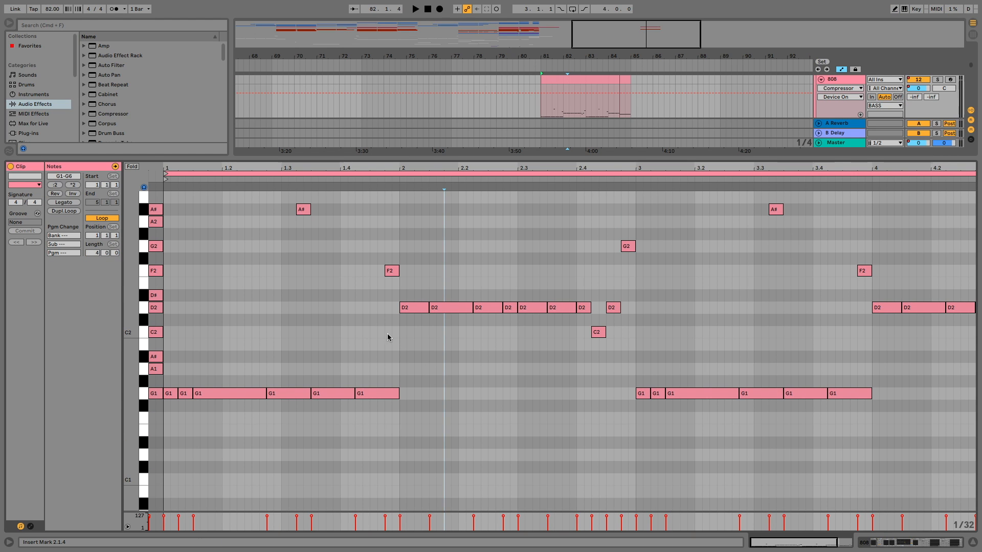
# - Review the 808's split G1 and D2 notes and play the clip alongside the kicks from bar 81
pyautogui.scroll(1, 388, 333)
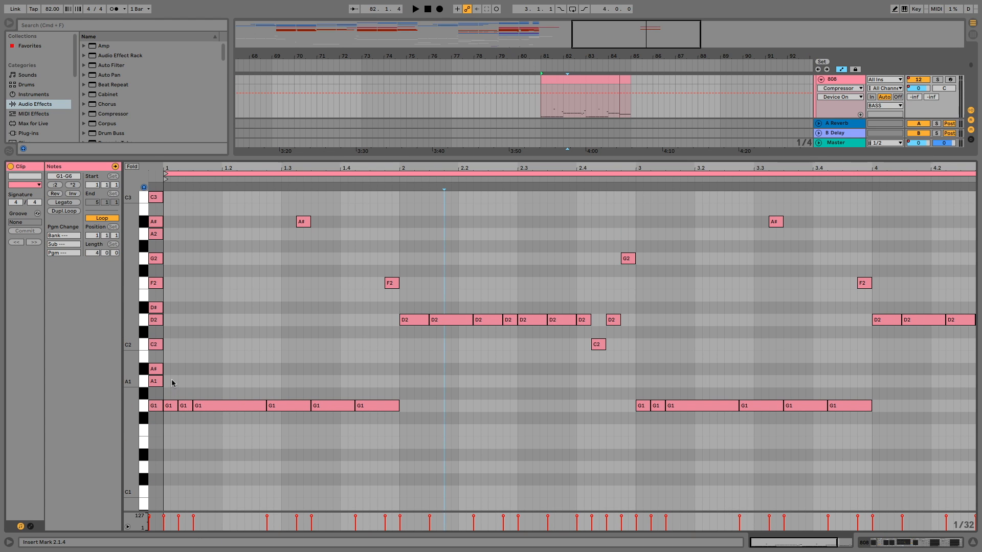
pyautogui.click(172, 406)
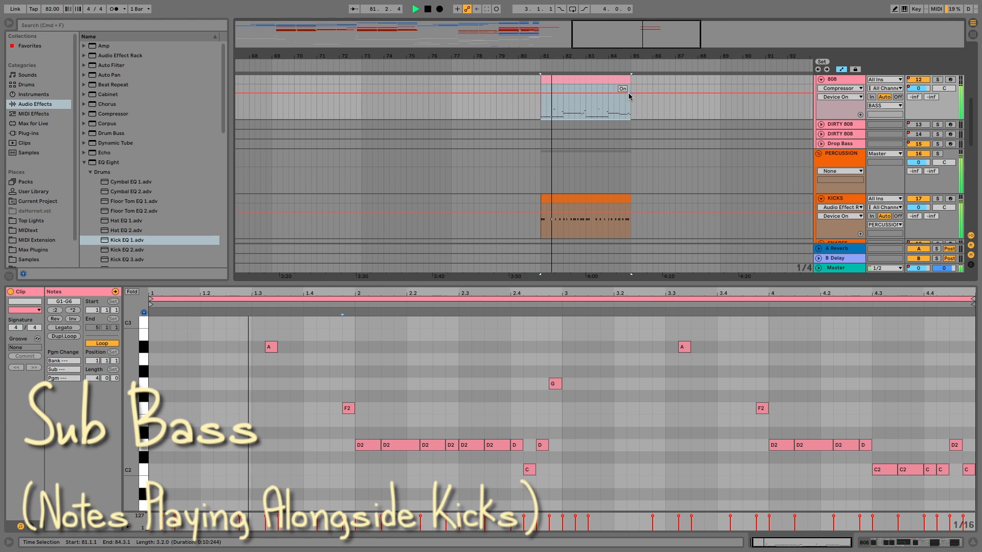
pyautogui.moveTo(651, 56)
pyautogui.mouseDown()
pyautogui.moveTo(633, 57)
pyautogui.moveTo(651, 60)
pyautogui.mouseUp()
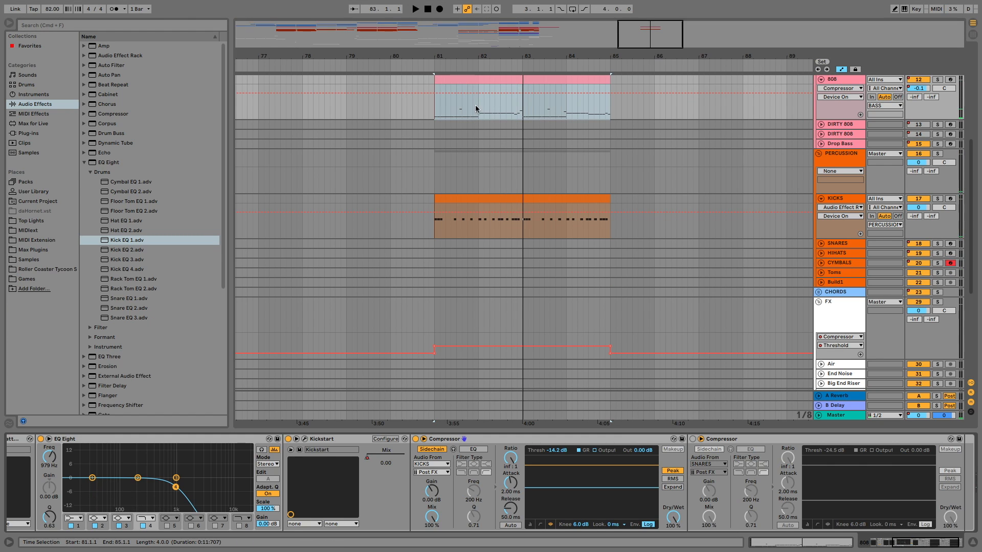
pyautogui.hscroll(3, 475, 108)
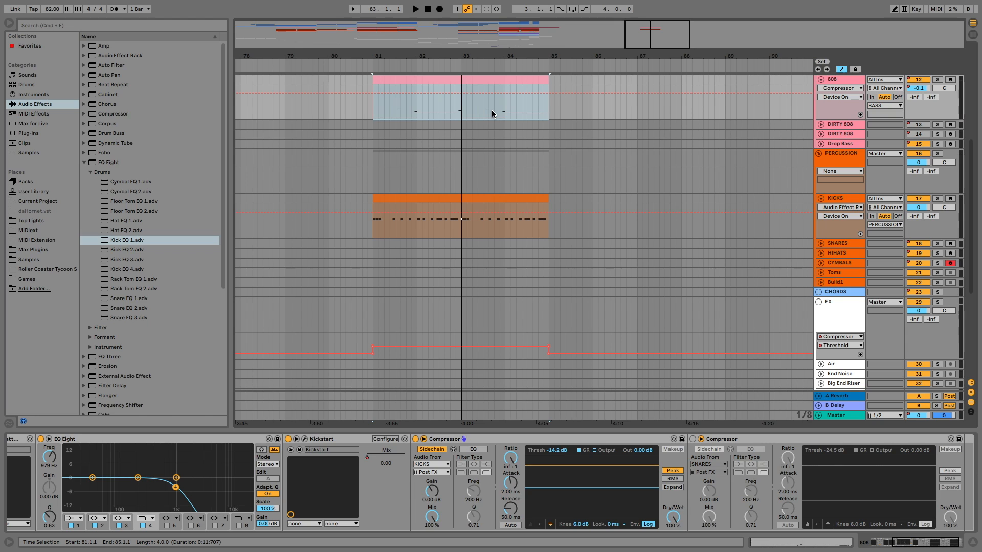
# - Create an empty four-bar MIDI clip on the SNARES track from bar 81 to 85 and show the track's devices
pyautogui.scroll(-2, 462, 245)
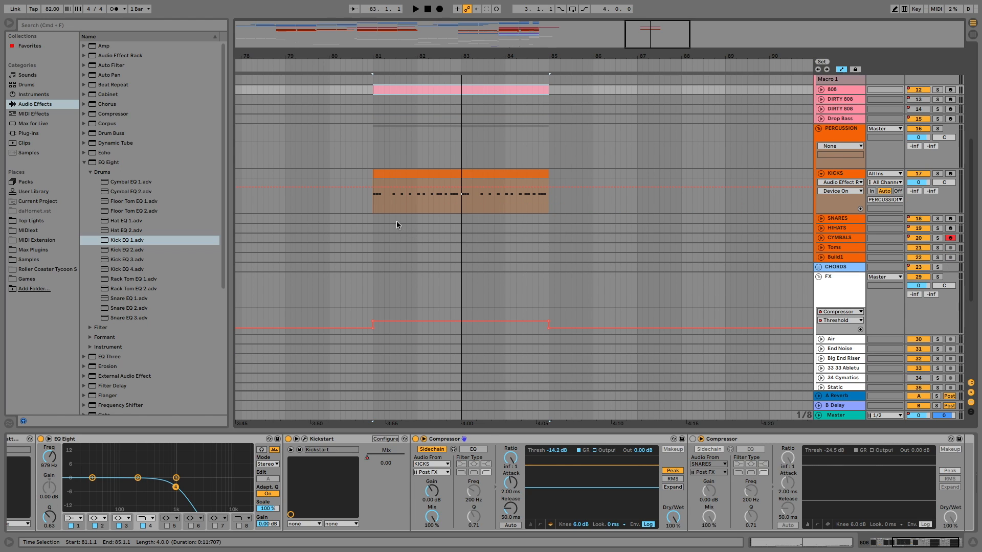
pyautogui.moveTo(378, 223); pyautogui.dragTo(548, 217)
pyautogui.press('super+shift+m')
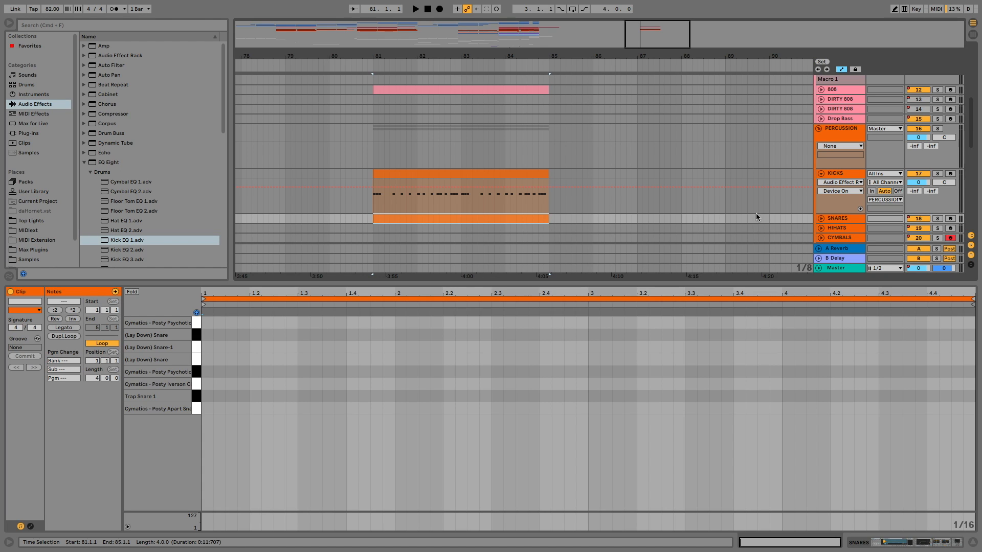
pyautogui.hotkey('shift', 'Tab')
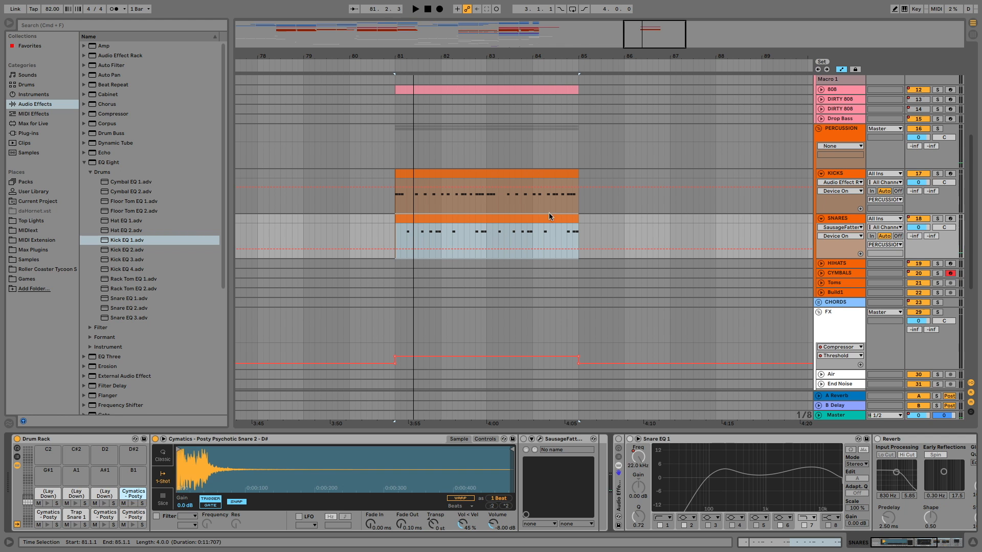
# - Open the SNARES clip's notes, solo KICKS together with SNARES and play both from bar 81
pyautogui.doubleClick(540, 221)
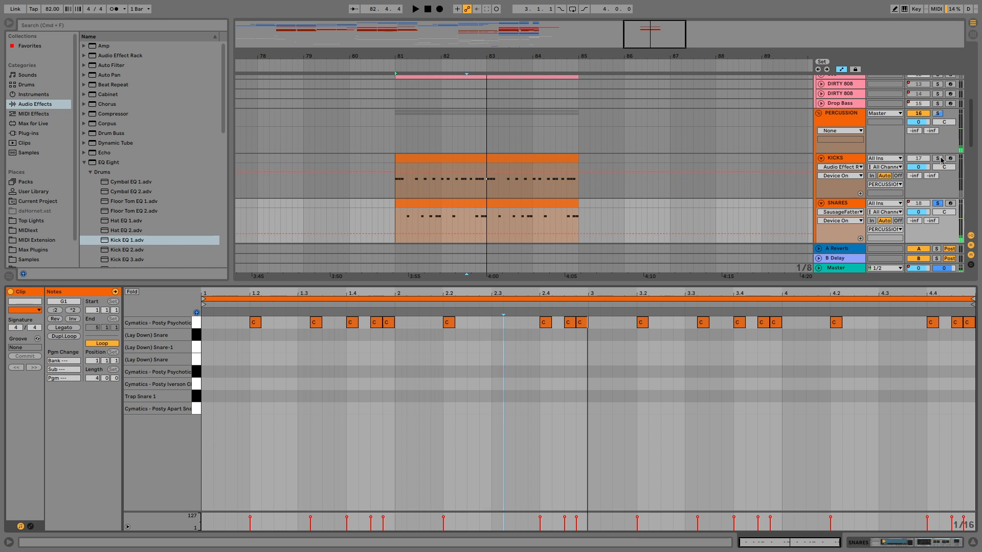
pyautogui.click(940, 159)
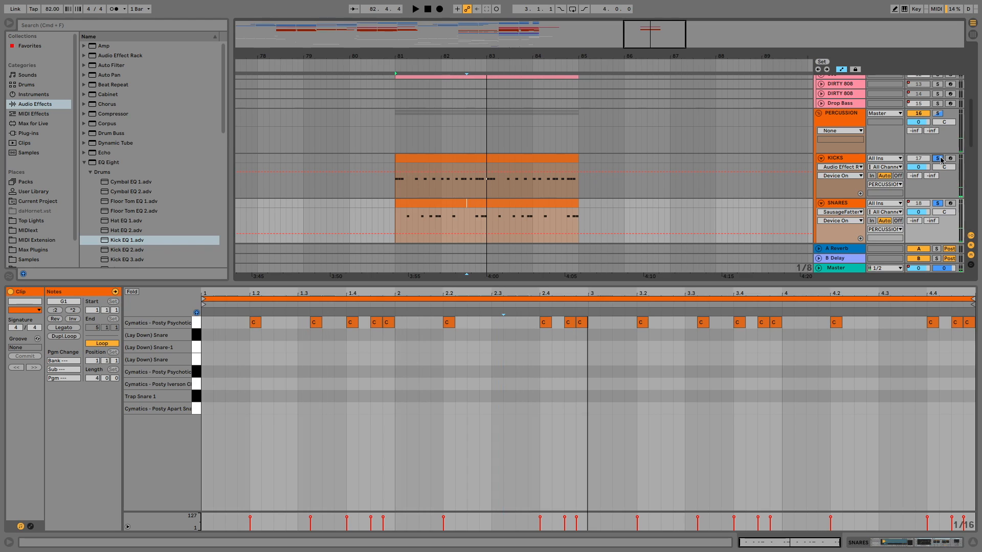
pyautogui.click(485, 203)
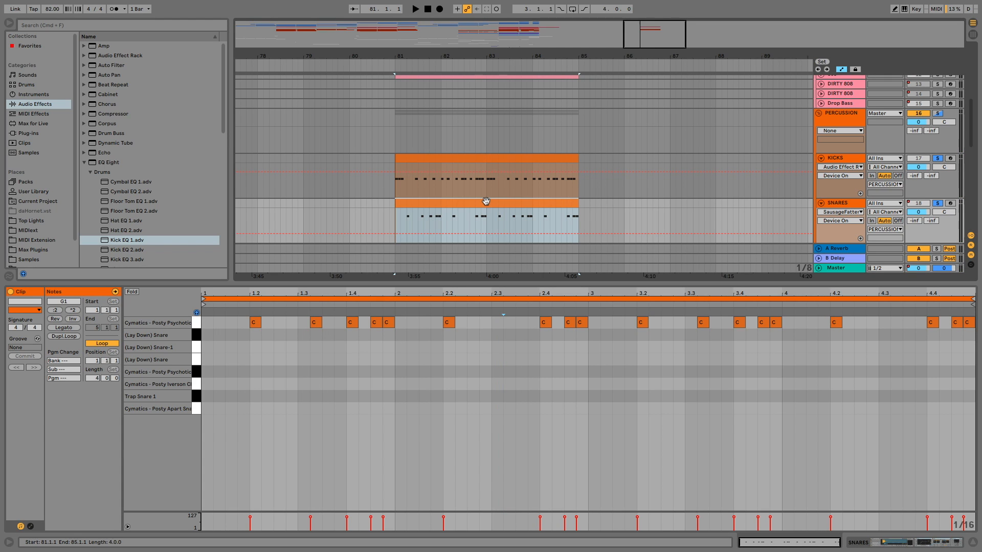
pyautogui.press('space')
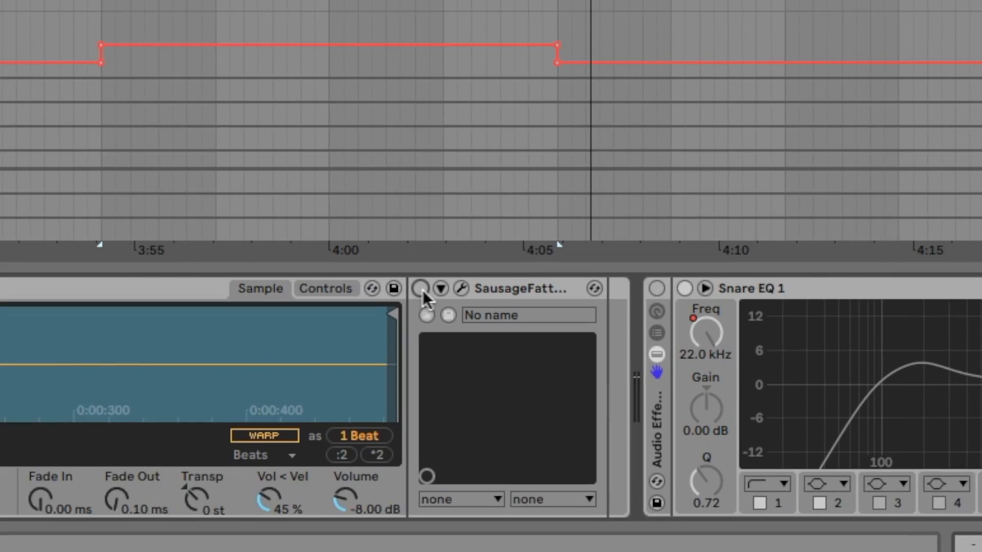
# - Enable SausageFattener, Snare EQ 1, Reverb and Glue Compressor on the SNARES track and play it soloed with KICKS
pyautogui.click(524, 439)
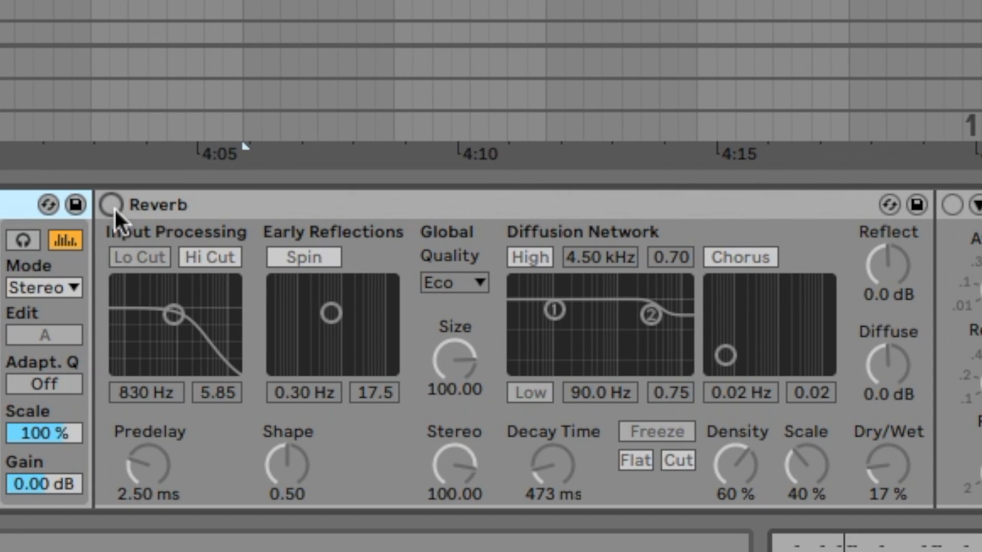
pyautogui.click(112, 204)
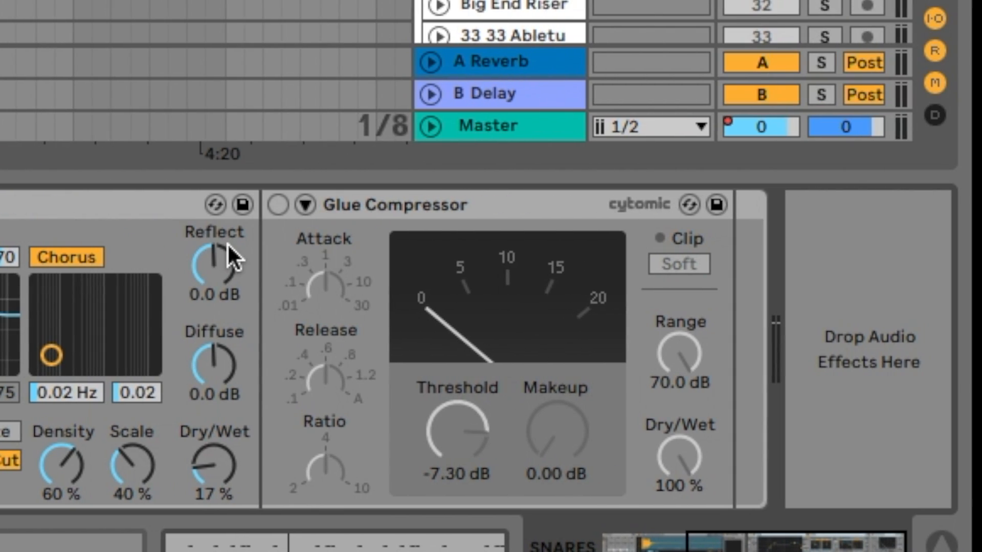
pyautogui.click(278, 204)
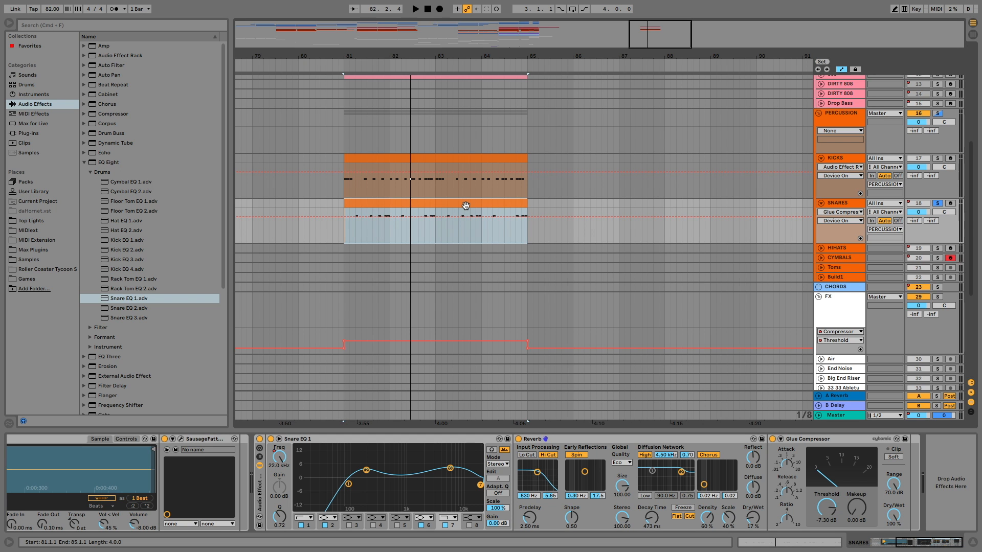
pyautogui.click(939, 159)
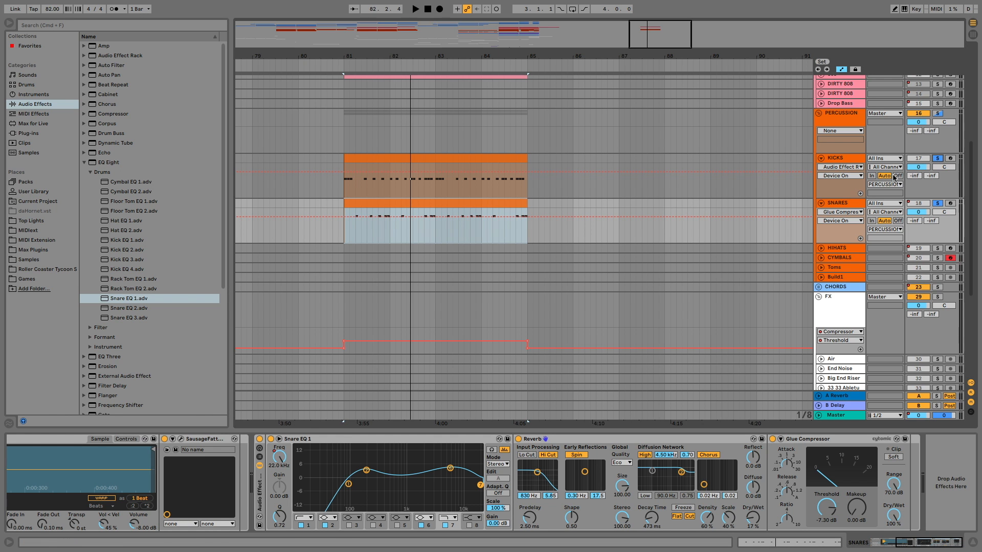
pyautogui.press('space')
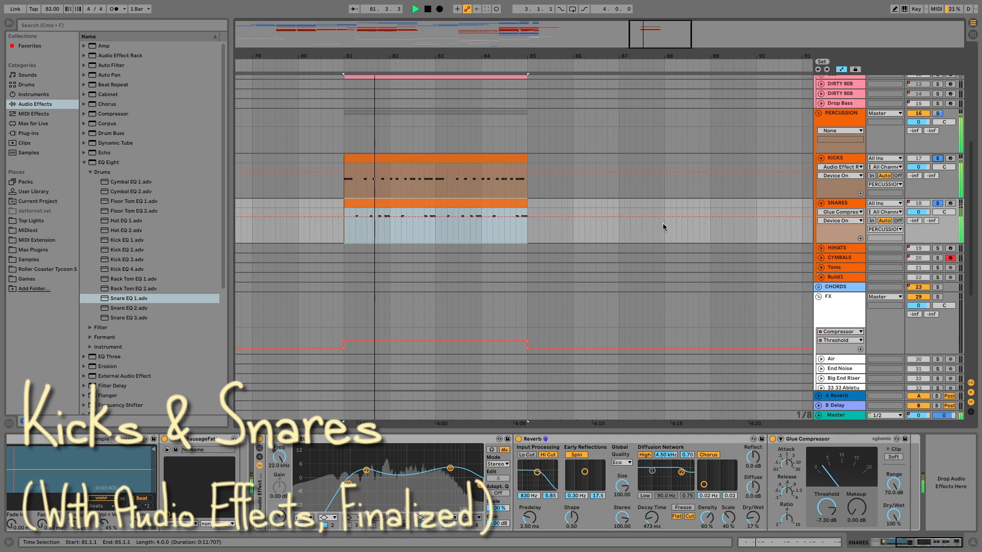
# - Enable the 808 track's second Compressor, sidechained from SNARES at Post FX, and show its transfer curve
pyautogui.scroll(3, 662, 224)
pyautogui.scroll(1, 659, 230)
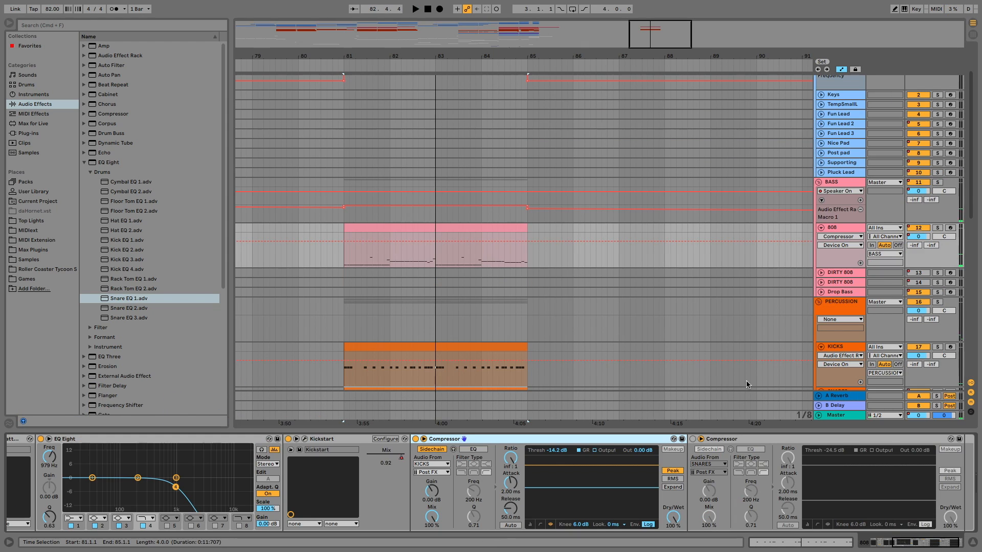
pyautogui.hscroll(2, 674, 474)
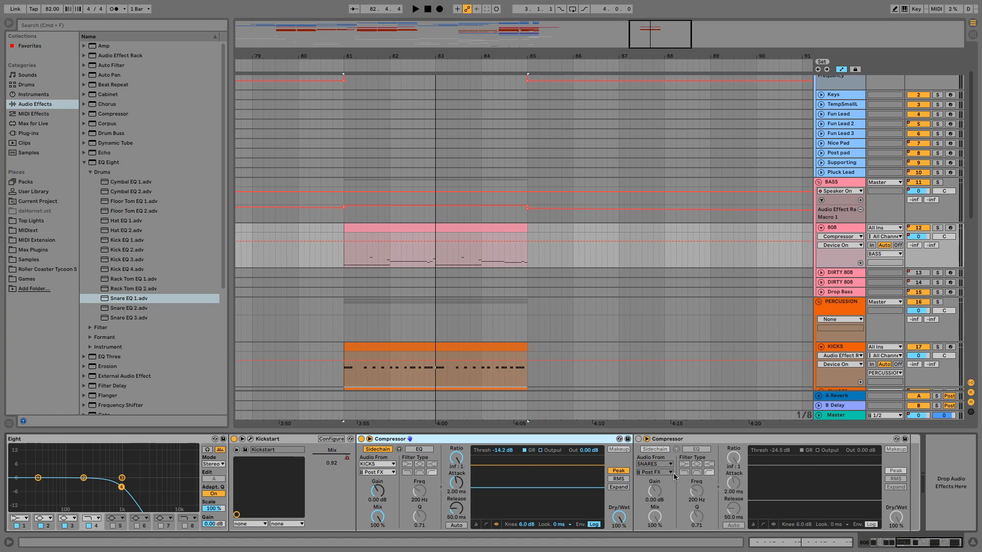
pyautogui.click(639, 439)
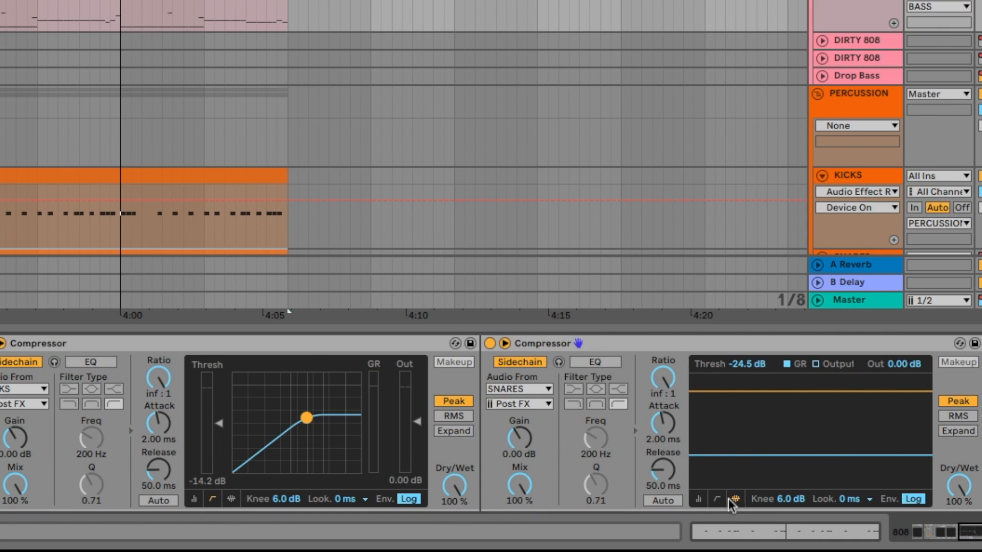
pyautogui.click(506, 475)
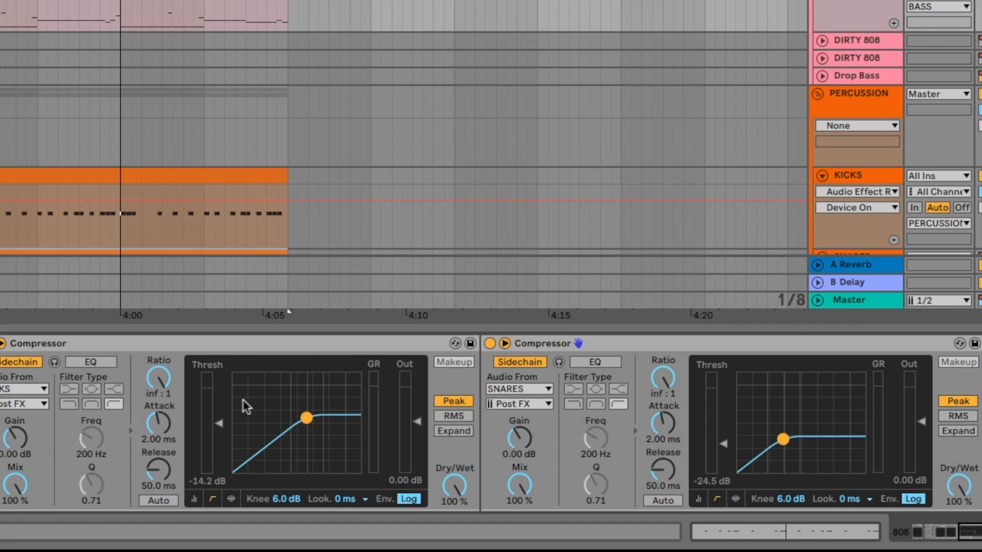
pyautogui.click(600, 346)
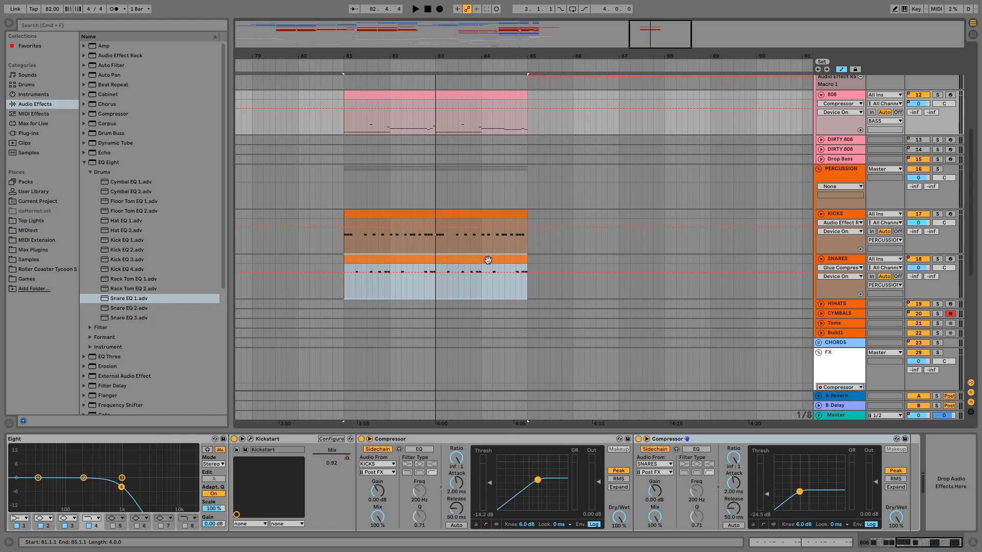
# - Play the kicks, snares and 808 together from bar 81
pyautogui.click(215, 72)
pyautogui.press('space')
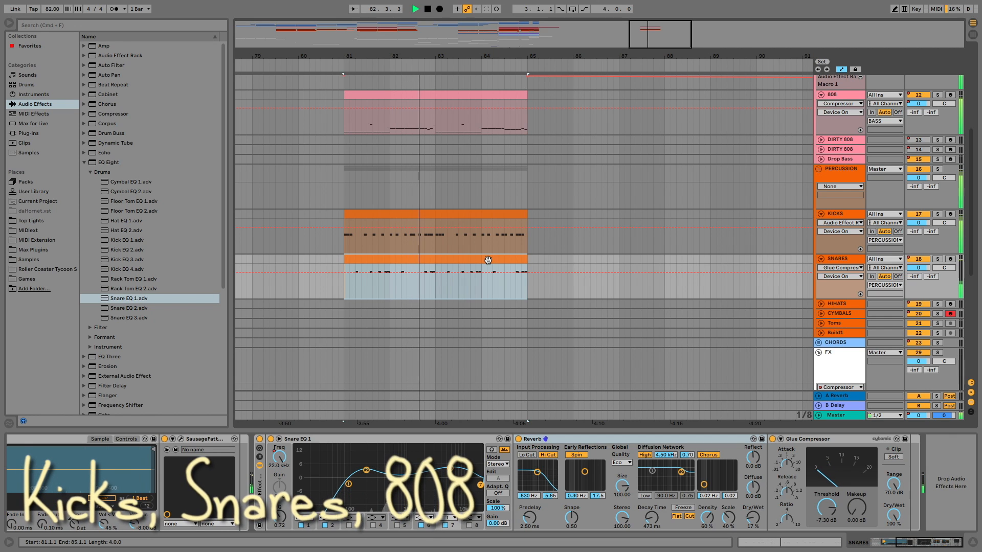
pyautogui.scroll(3, 488, 259)
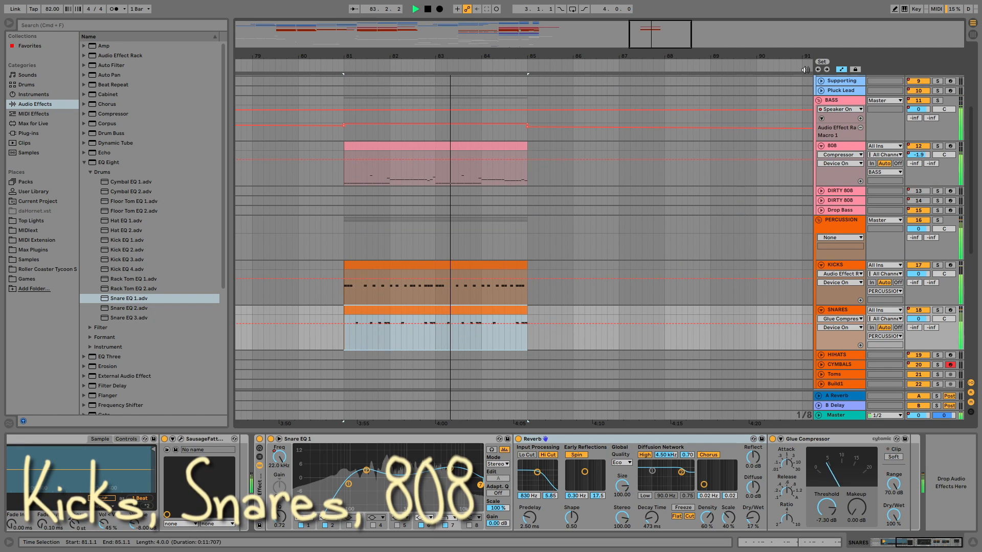
pyautogui.click(839, 101)
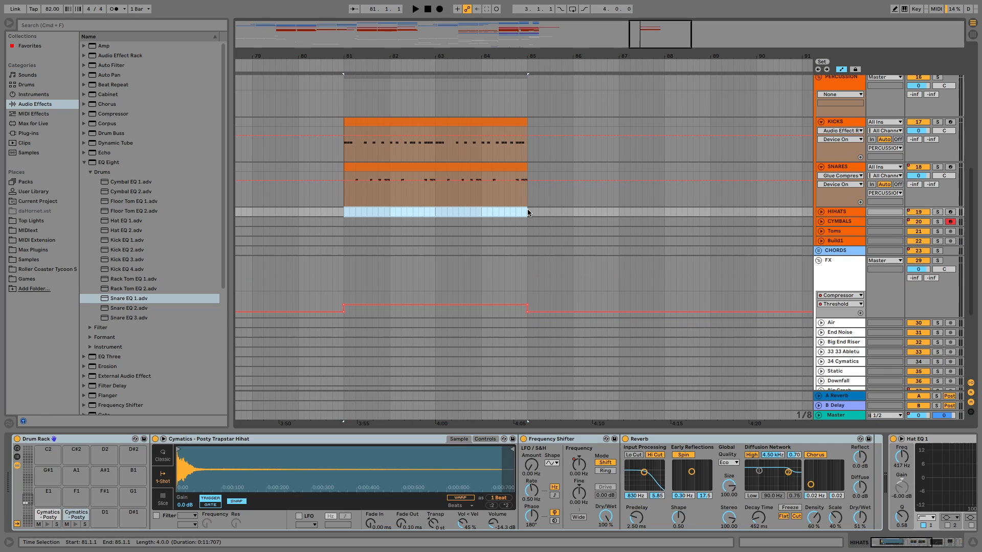
# - Create an empty four-bar MIDI clip on the HIHATS track from bar 81 to 85 and reduce its note editor's height
pyautogui.press('super+shift+m')
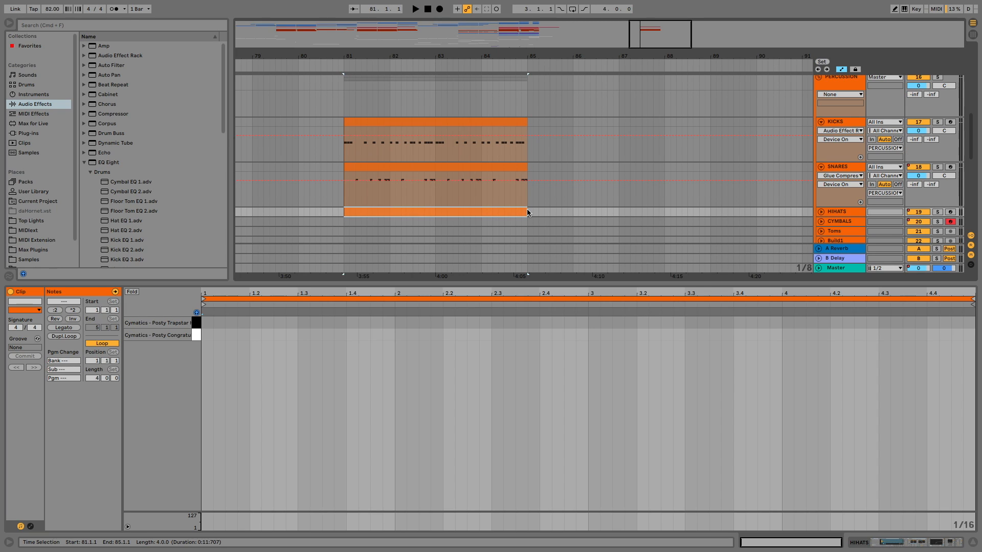
pyautogui.moveTo(680, 285); pyautogui.dragTo(672, 358)
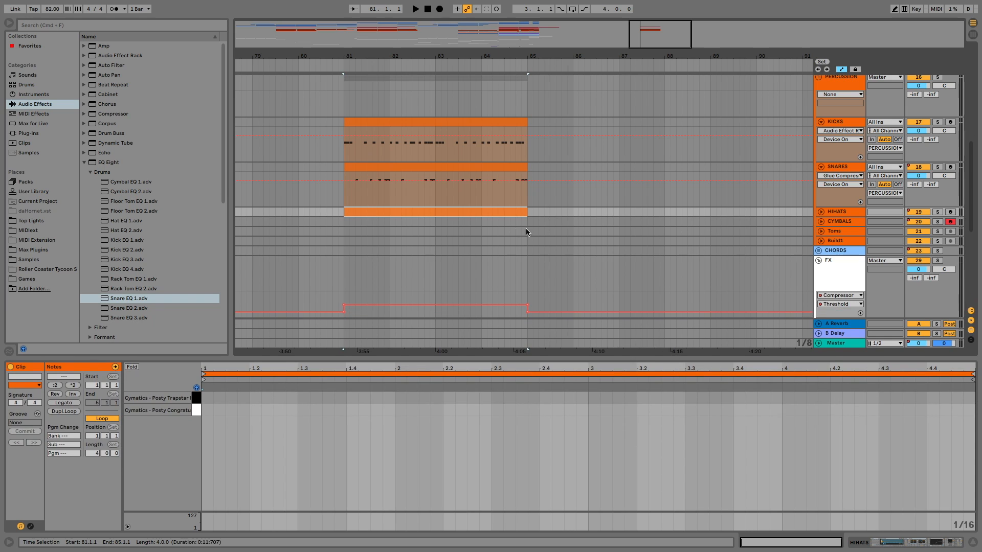
pyautogui.click(505, 209)
# - Unfold the HIHATS track, review its clip's notes and velocities and play it soloed
pyautogui.click(858, 213)
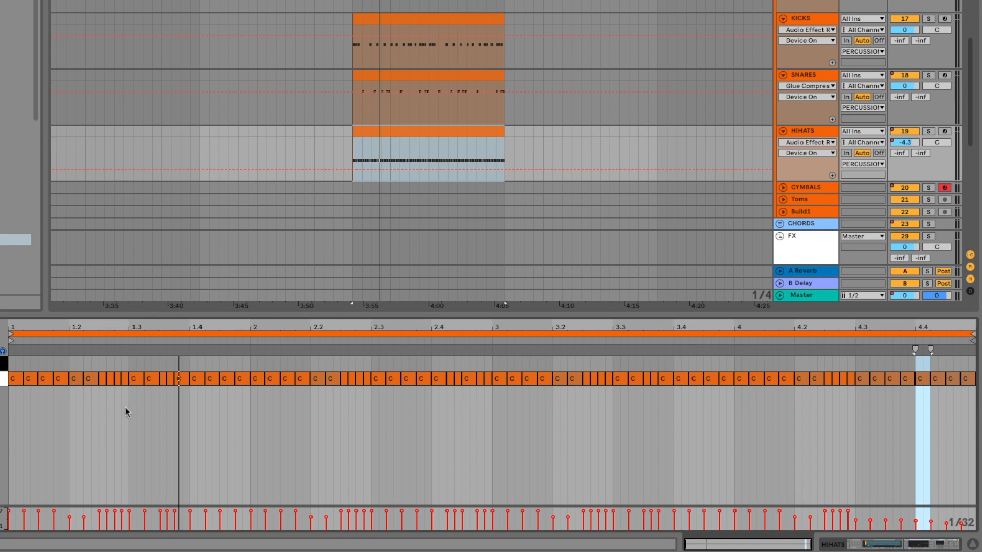
pyautogui.click(503, 427)
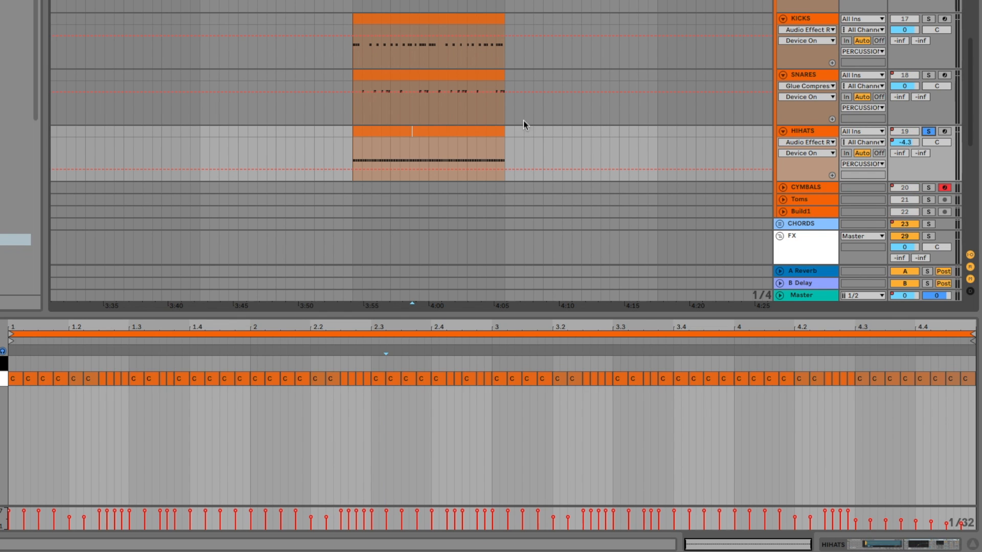
pyautogui.click(464, 132)
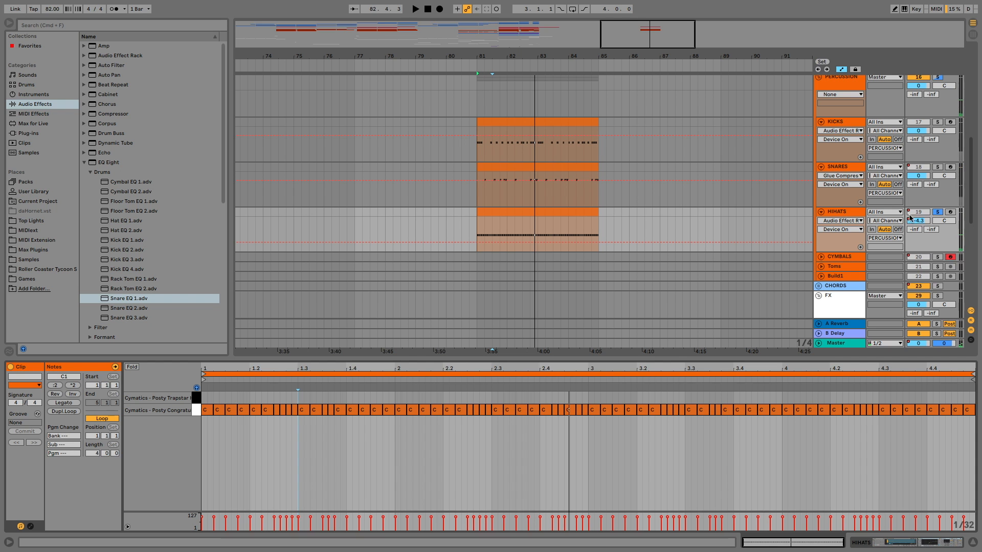
# - Show the HIHATS track's devices and enable its Hat EQ 1 and Glue Compressor
pyautogui.click(852, 215)
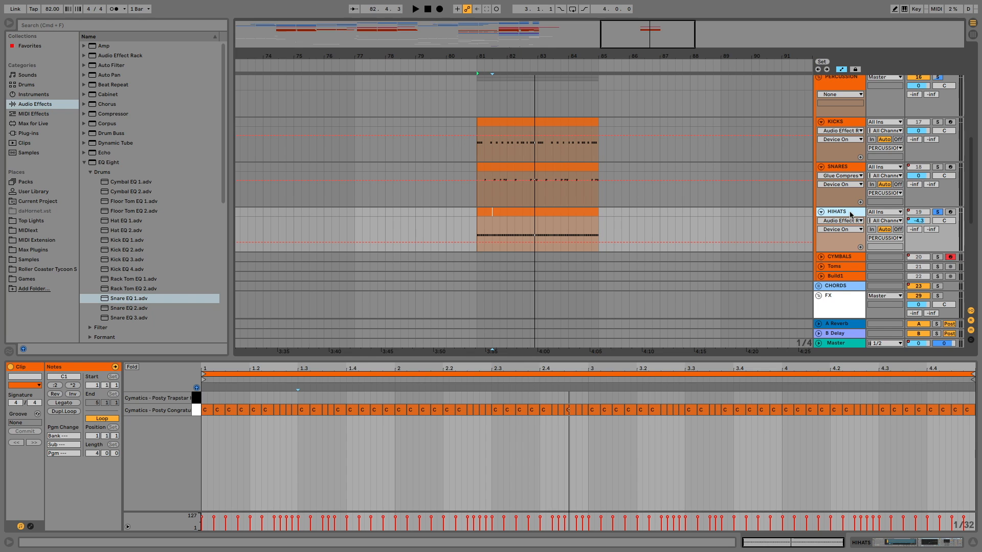
pyautogui.click(851, 215)
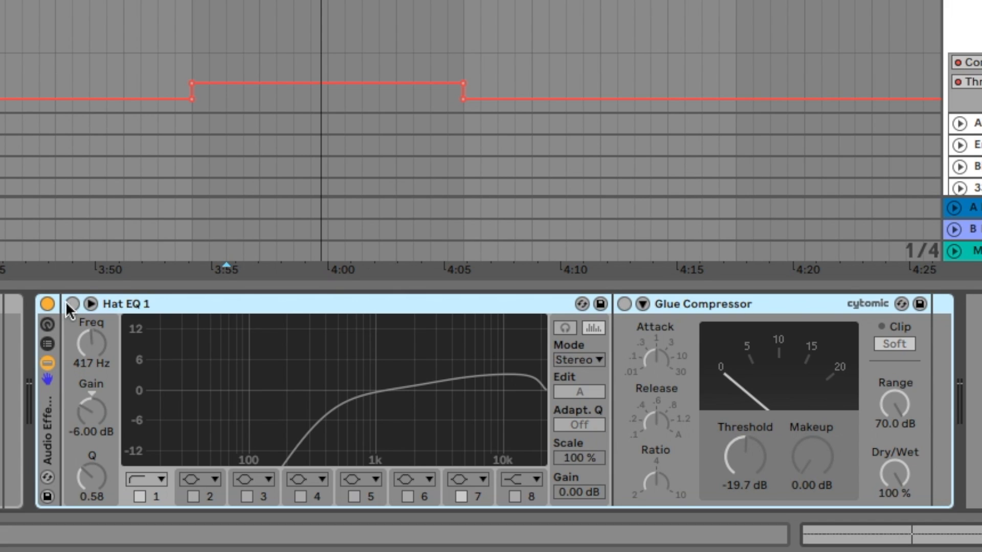
pyautogui.click(67, 304)
pyautogui.click(625, 304)
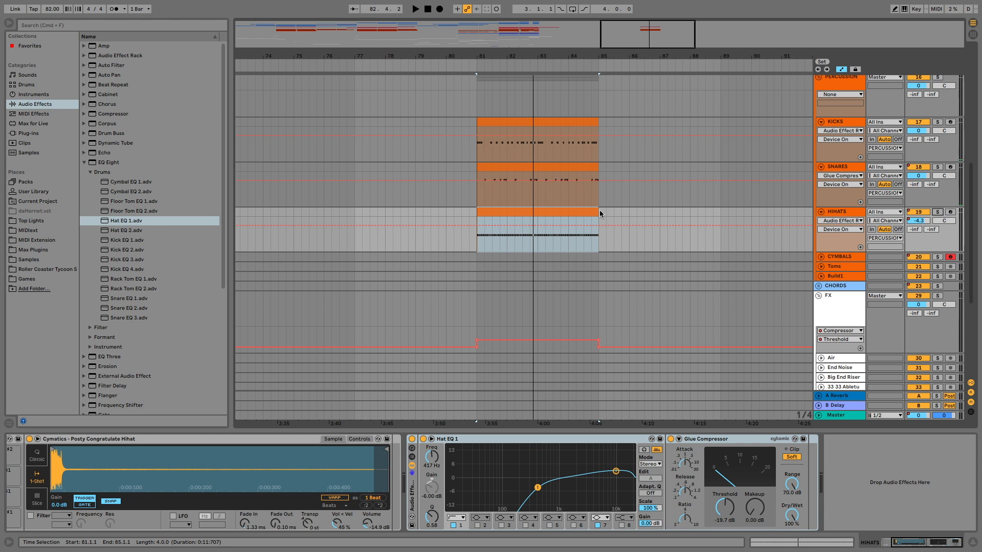
# - Play the percussion with the 808 from bar 81 while folding the HIHATS, SNARES and KICKS tracks and the PERCUSSION group
pyautogui.scroll(4, 756, 210)
pyautogui.press('space')
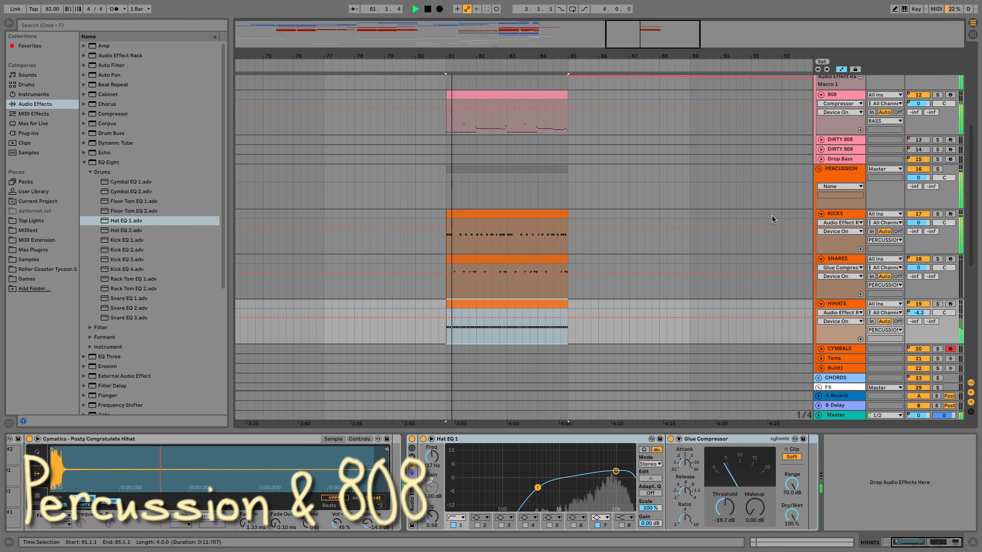
pyautogui.click(821, 304)
pyautogui.click(821, 258)
pyautogui.click(821, 213)
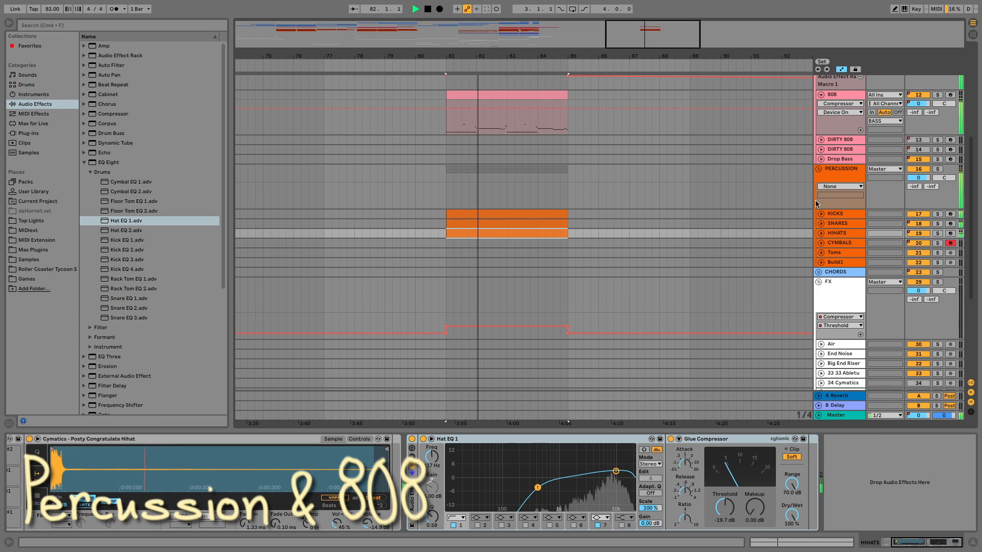
pyautogui.click(818, 168)
# - Fold the 808 track and the FX and BASS groups while playback continues
pyautogui.scroll(3, 820, 164)
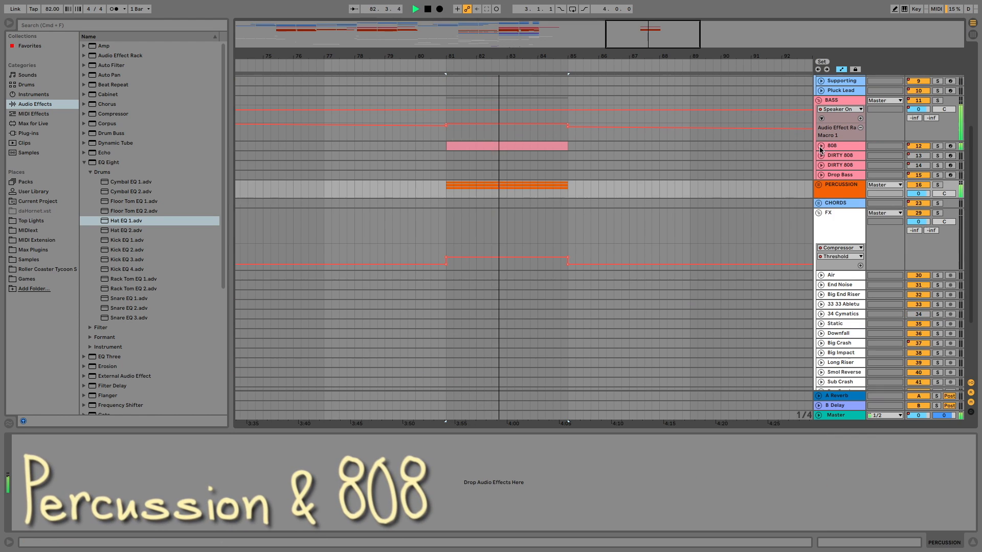
pyautogui.scroll(2, 819, 155)
pyautogui.click(820, 244)
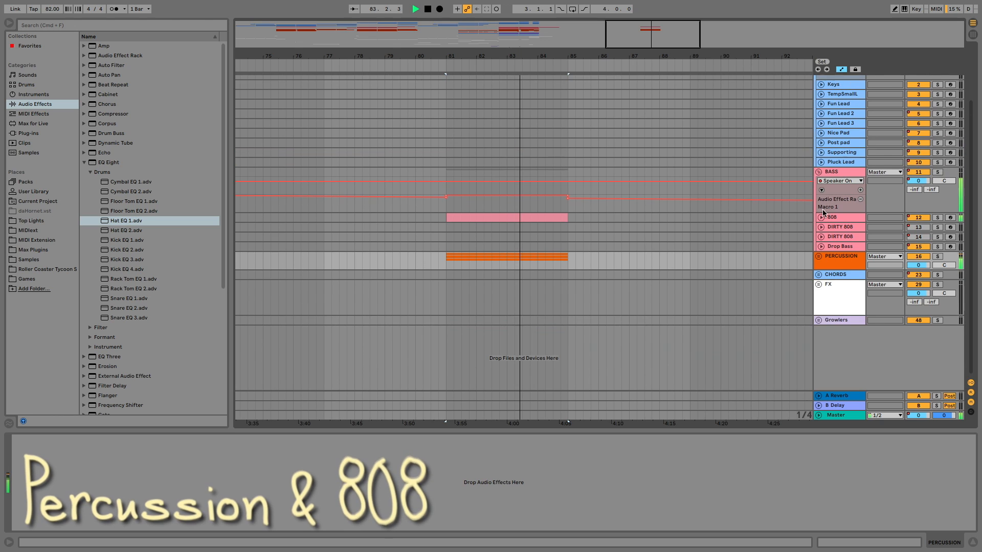
pyautogui.click(818, 172)
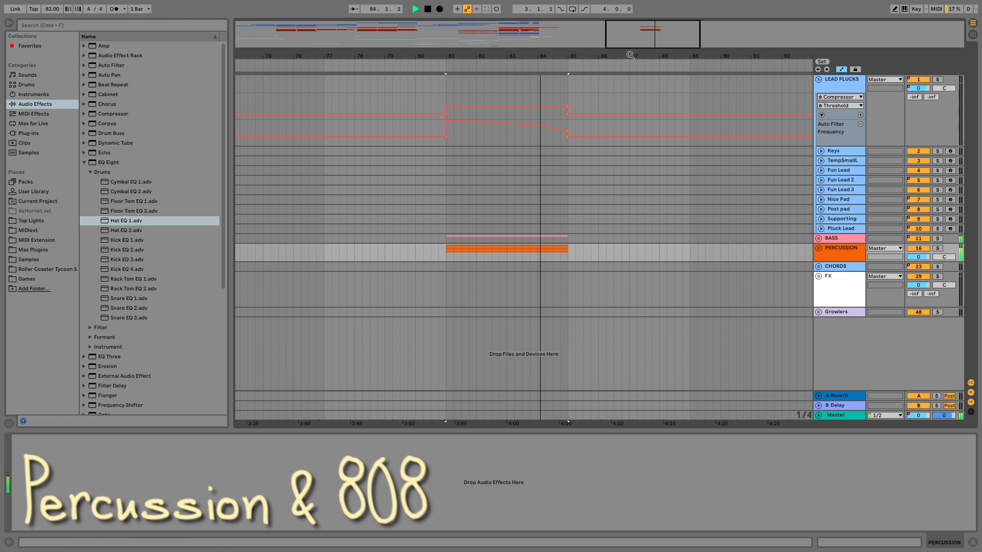
# - Bring the Post pad track's clip at bar 81 into view and inspect the PAD - Trapstar preset in its Serum
pyautogui.moveTo(630, 55); pyautogui.dragTo(500, 46)
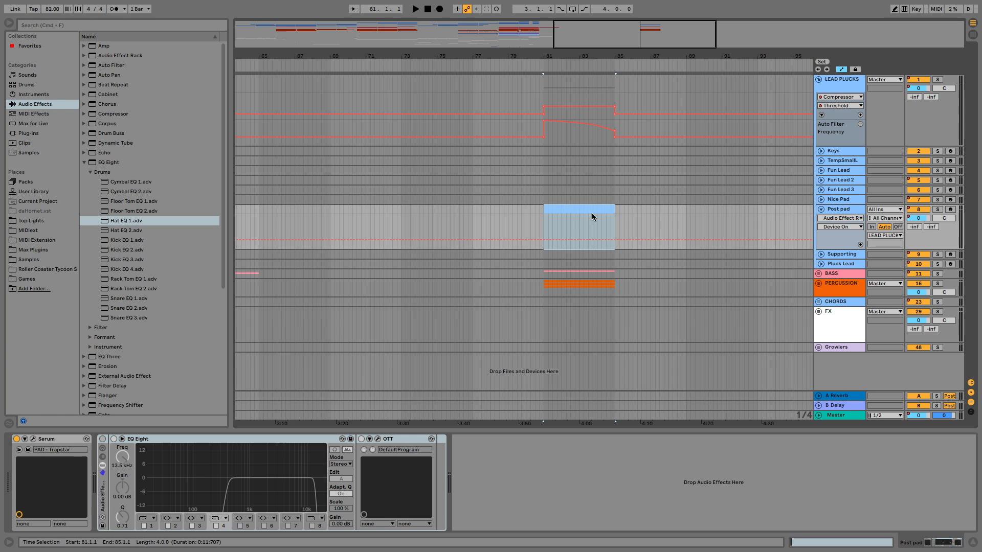
pyautogui.moveTo(650, 38); pyautogui.dragTo(642, 57)
pyautogui.hscroll(2, 568, 198)
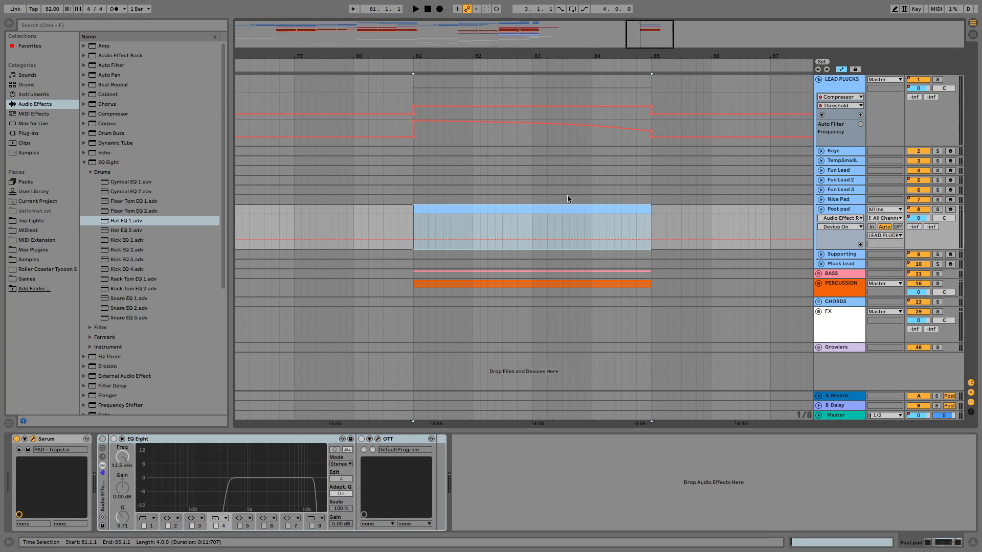
pyautogui.moveTo(335, 254); pyautogui.dragTo(537, 97)
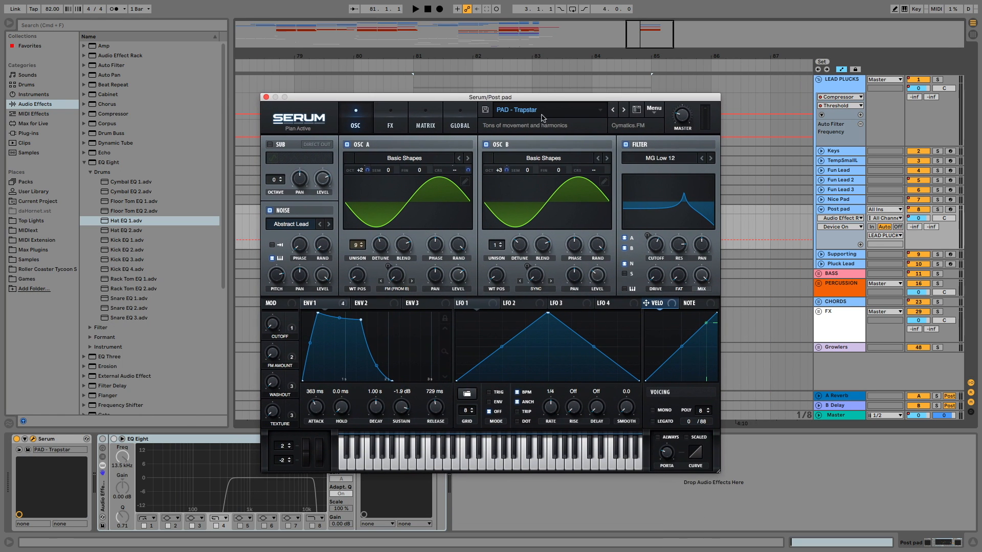
pyautogui.click(529, 112)
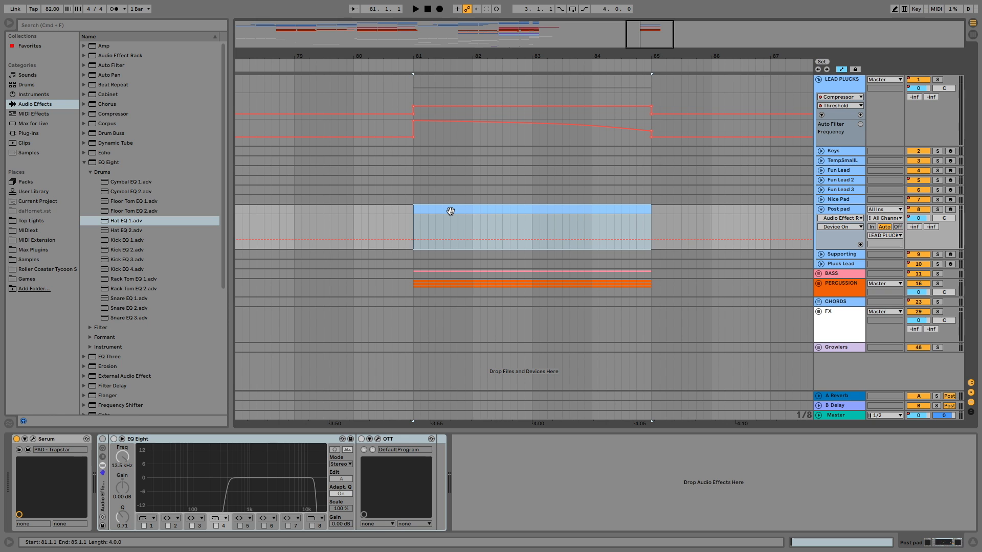
# - Open the Post pad clip in an enlarged note editor, paste the pad chord progression at its start and play it
pyautogui.doubleClick(450, 211)
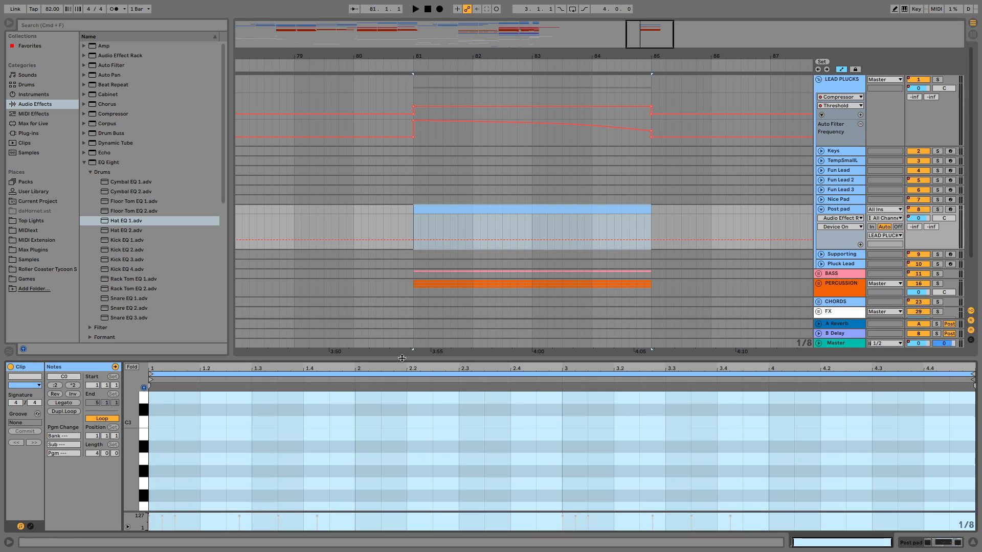
pyautogui.moveTo(401, 358); pyautogui.dragTo(406, 96)
pyautogui.click(152, 226)
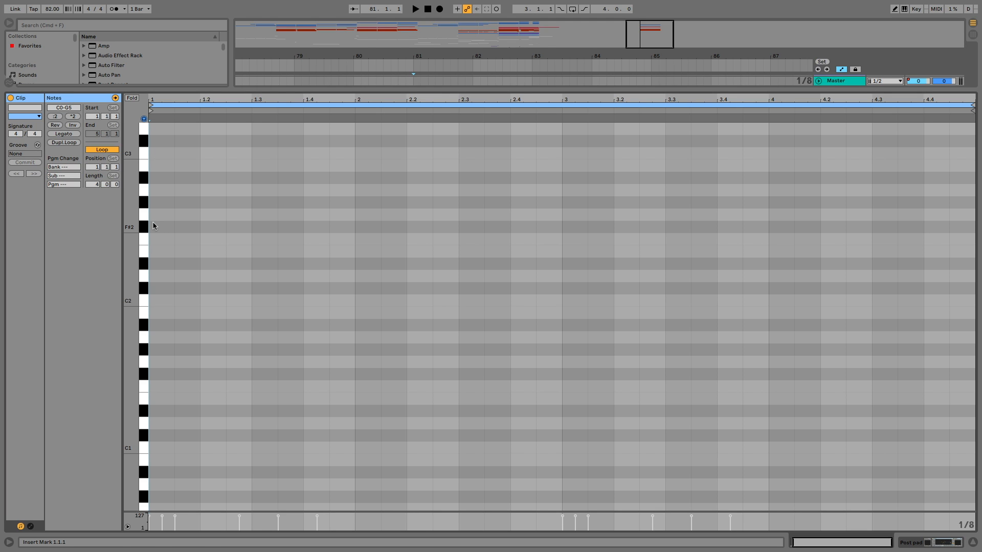
pyautogui.press('super+v')
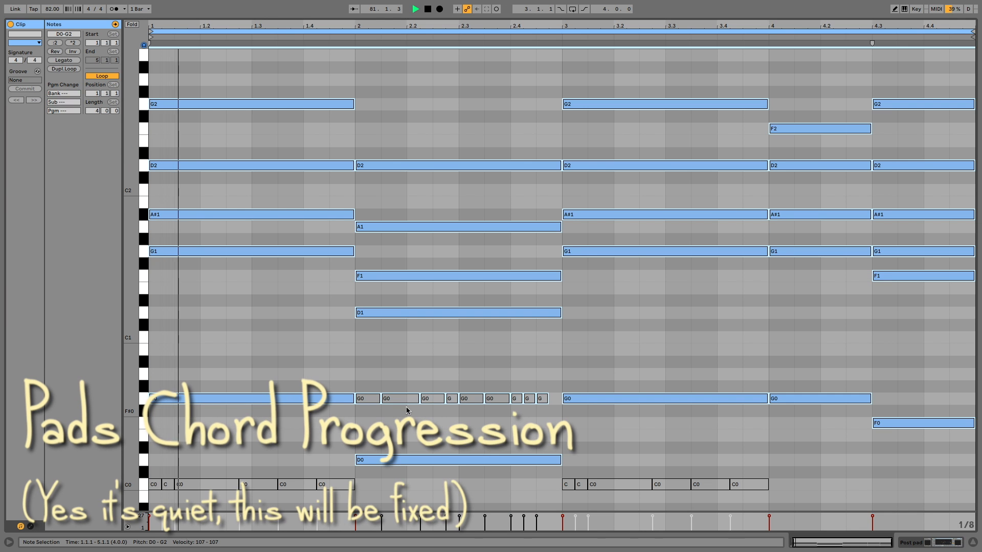
pyautogui.click(388, 362)
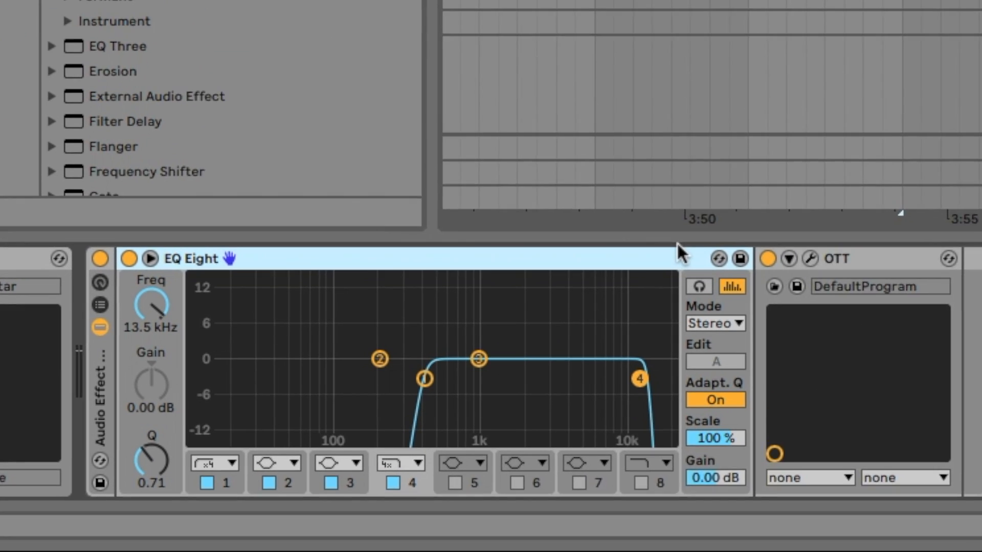
# - Go through the low-cut and high-cut bands of the Post pad's EQ Eight and enable its OTT plug-in
pyautogui.click(361, 440)
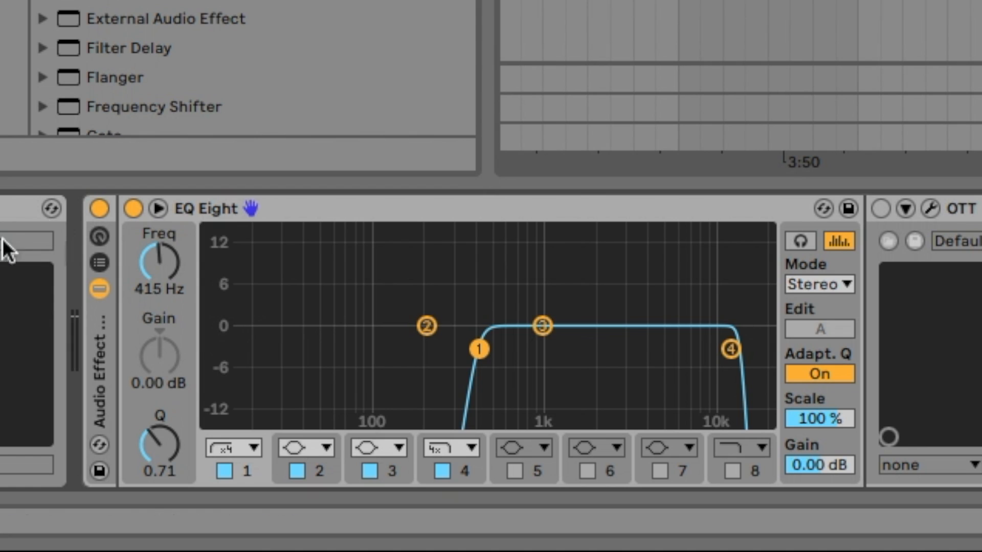
pyautogui.click(732, 351)
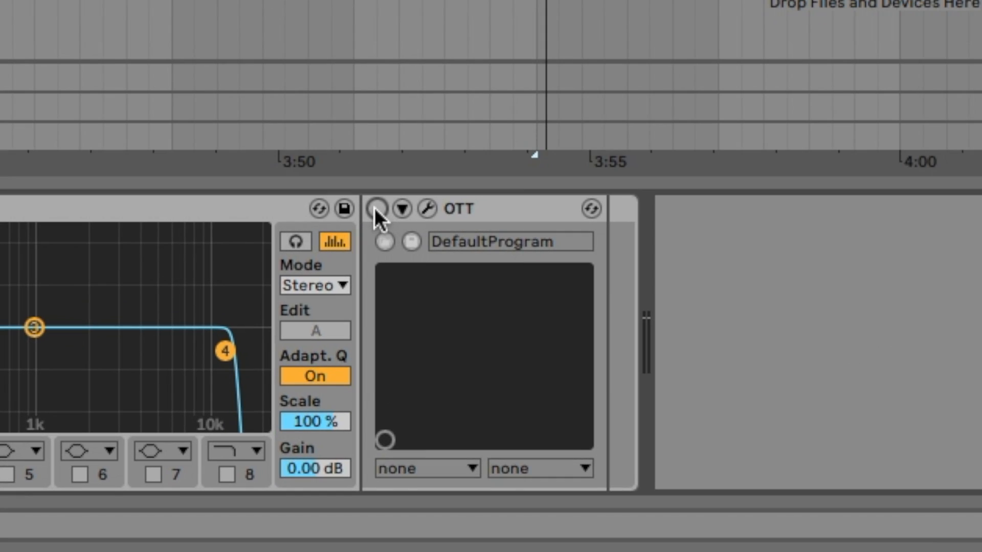
pyautogui.click(361, 439)
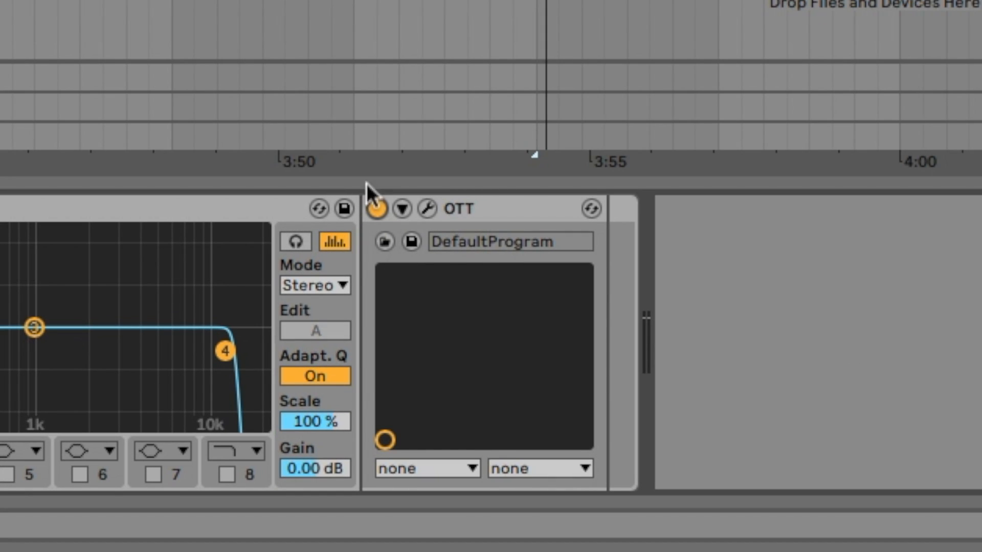
# - Insert the Multiband Dynamics preset OTT.adv ahead of the Post pad's OTT plug-in and remove it again
pyautogui.click(429, 205)
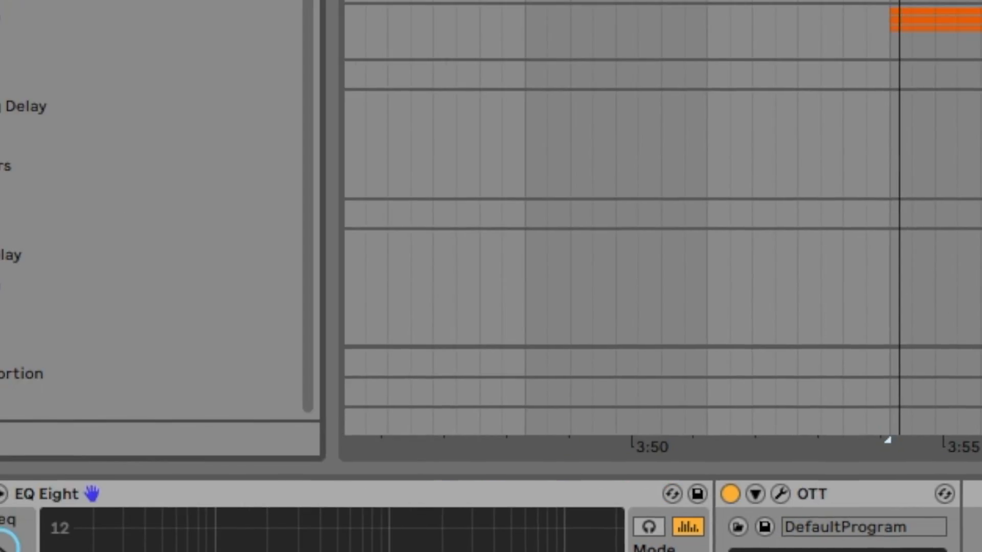
pyautogui.click(241, 294)
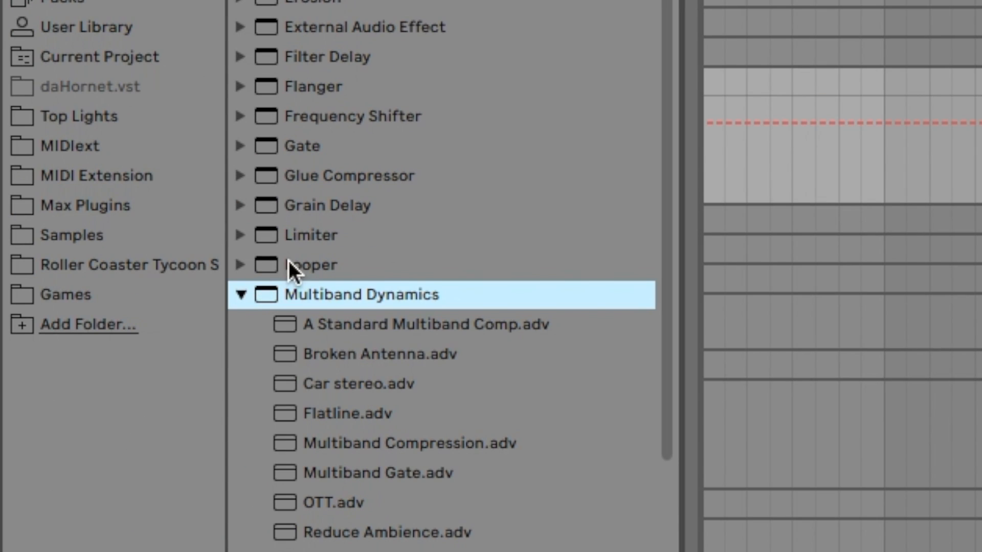
pyautogui.scroll(-3, 294, 277)
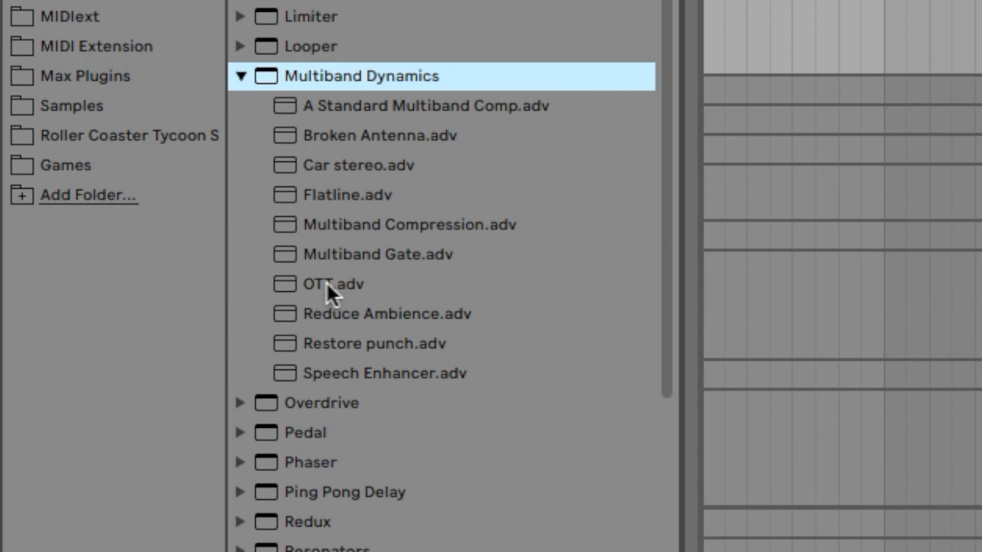
pyautogui.moveTo(315, 281); pyautogui.dragTo(867, 478)
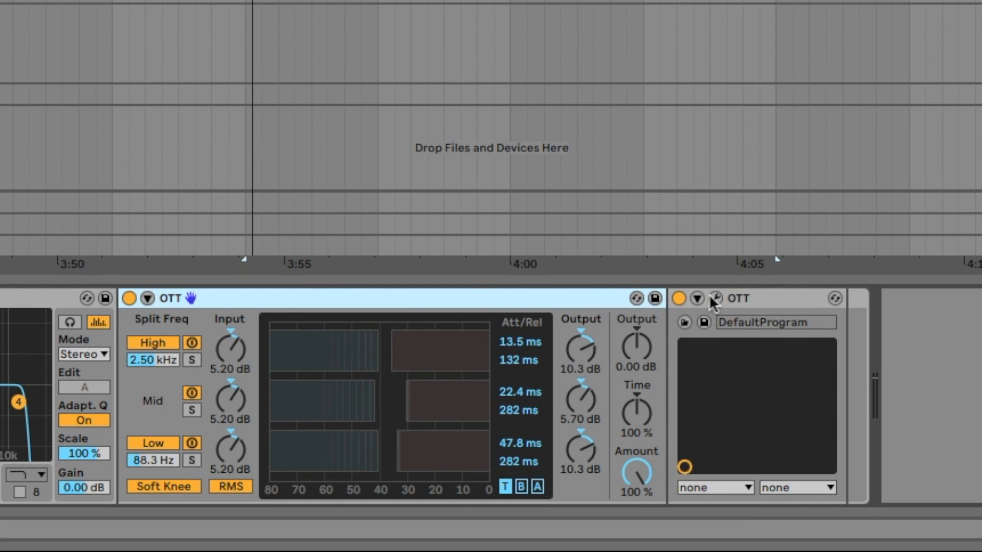
pyautogui.press('Delete')
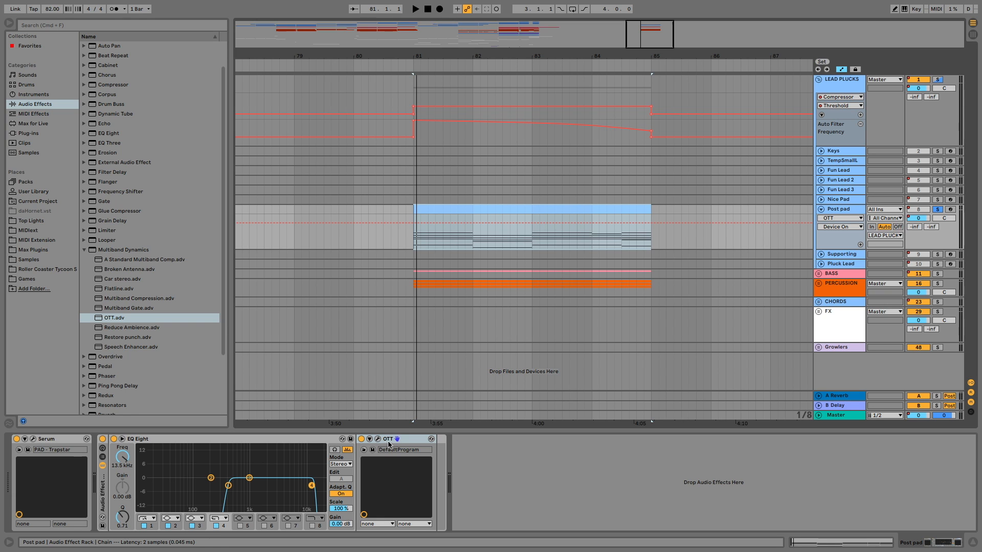
# - Play the soloed Post pad with OTT bypassed and switch OTT back on to compare the sound
pyautogui.click(362, 439)
pyautogui.press('space')
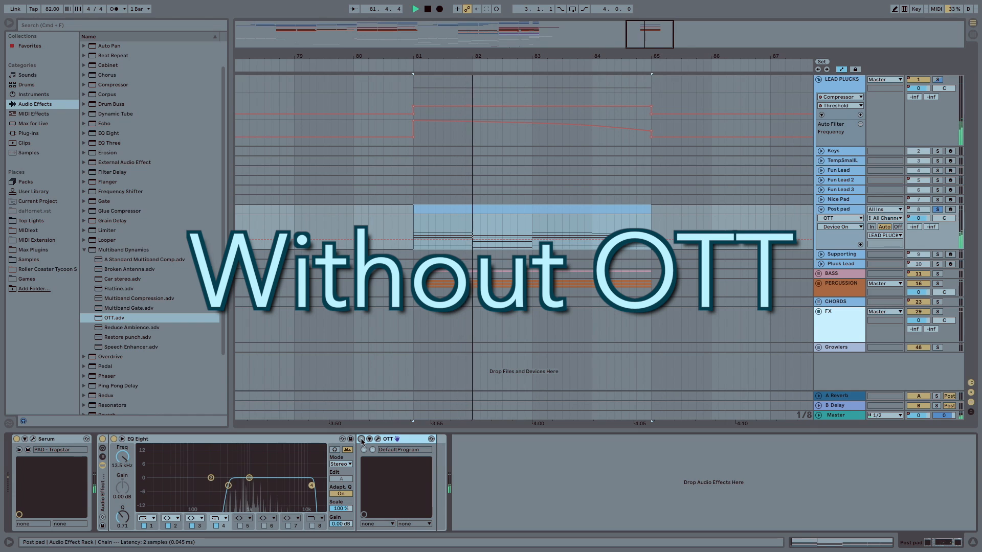
pyautogui.click(362, 439)
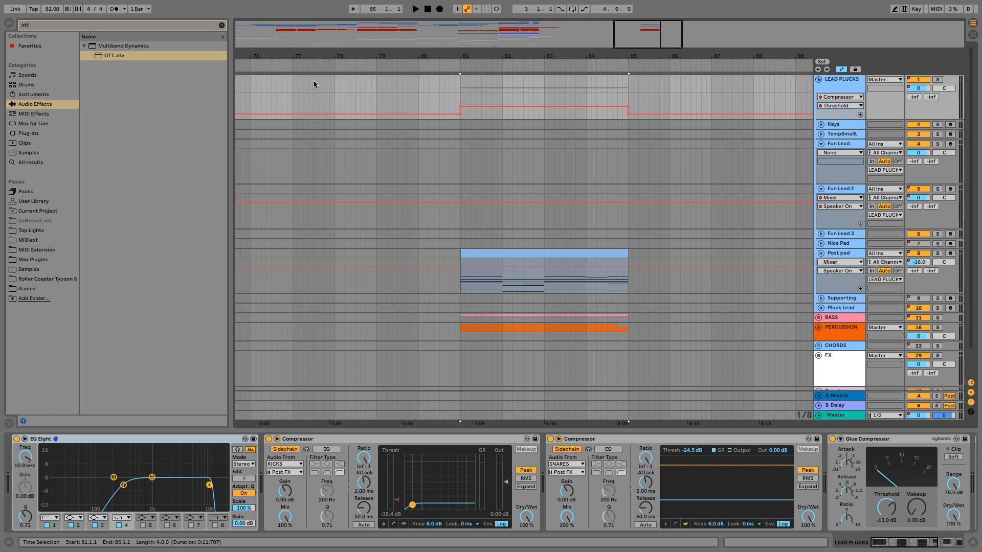
# - Clear the browser search and paste the four-bar lead melody clips at bar 81 onto Fun Lead and Fun Lead 2
pyautogui.click(222, 26)
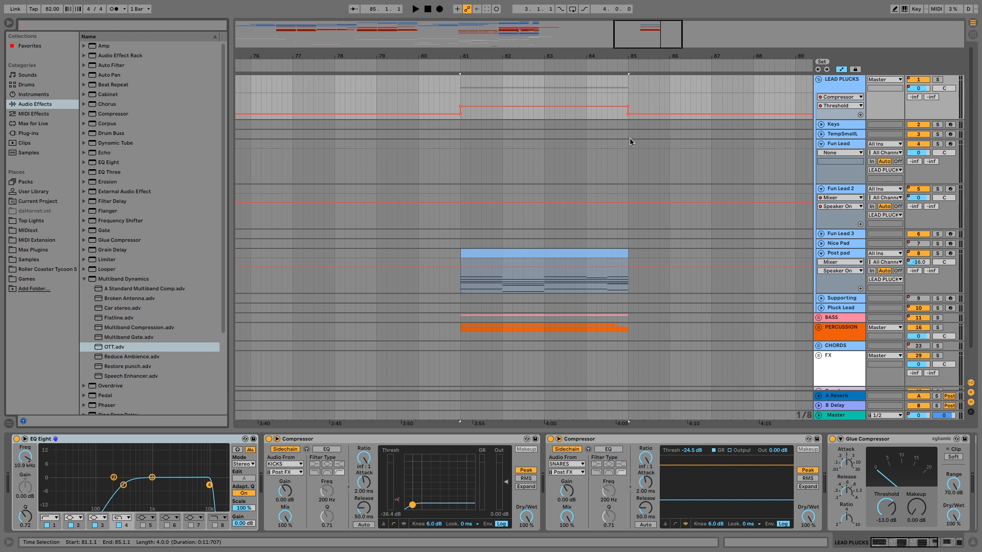
pyautogui.click(462, 99)
pyautogui.press('space')
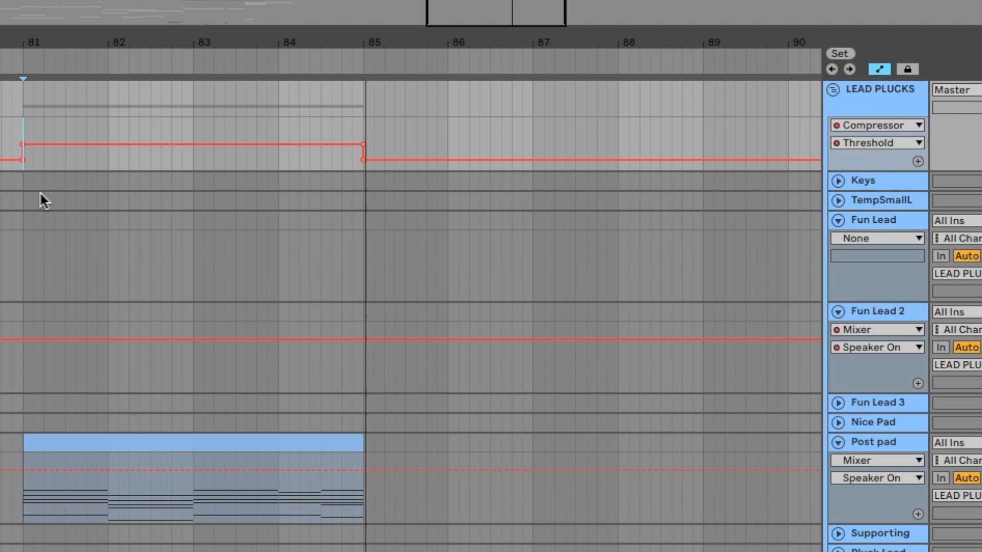
pyautogui.hotkey('ctrl', 'v')
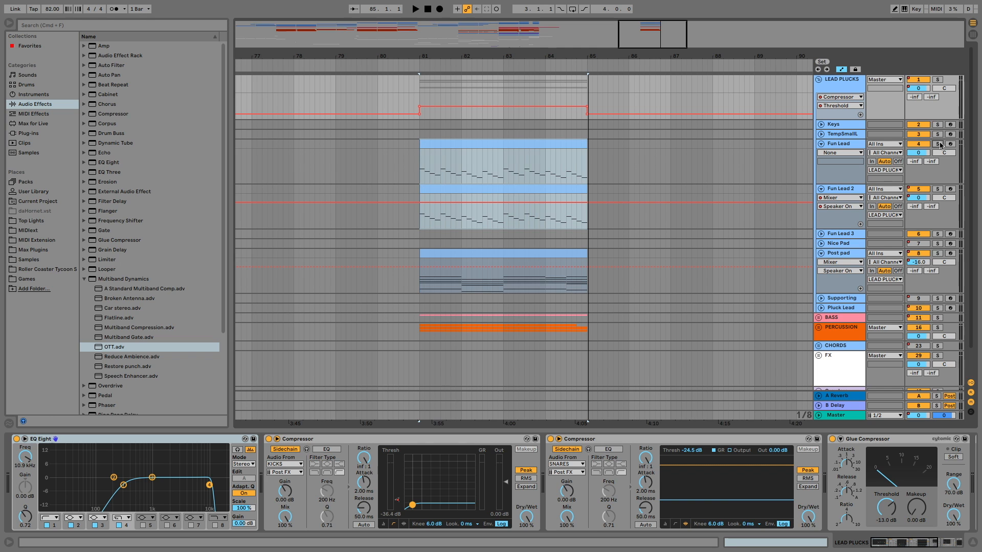
# - Solo Fun Lead and compare its arpeggio notes with the first chord in the Post pad clip
pyautogui.click(939, 144)
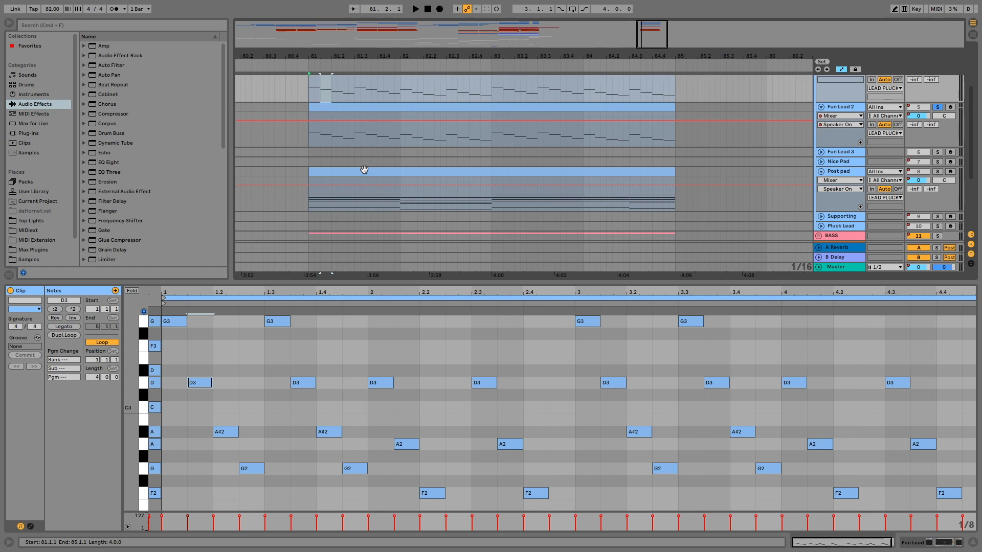
pyautogui.scroll(2, 364, 169)
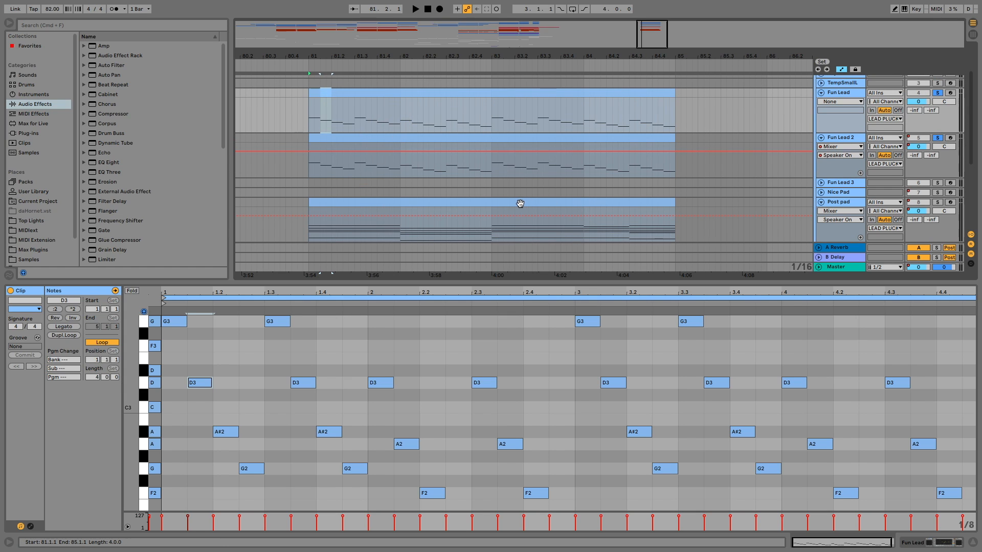
pyautogui.click(407, 201)
pyautogui.click(303, 358)
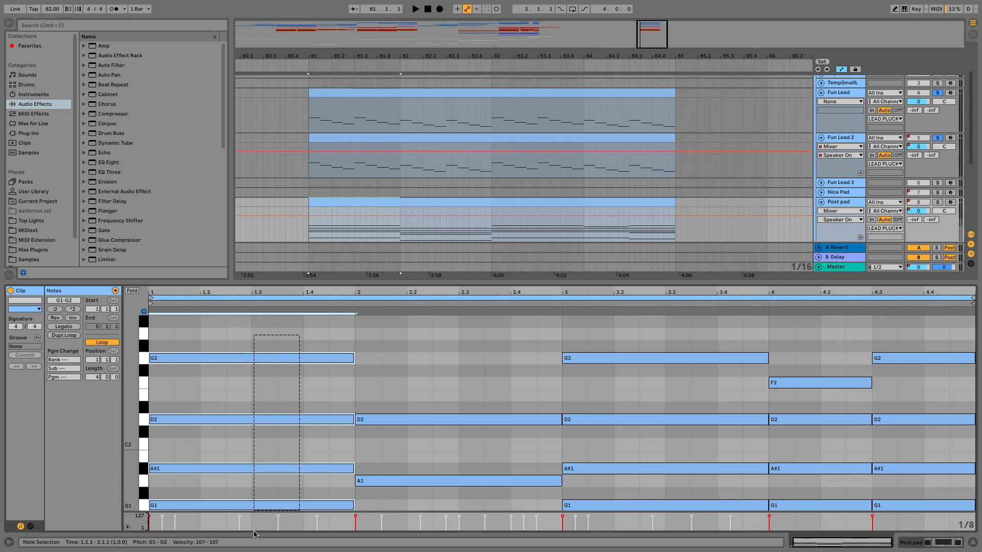
pyautogui.click(374, 94)
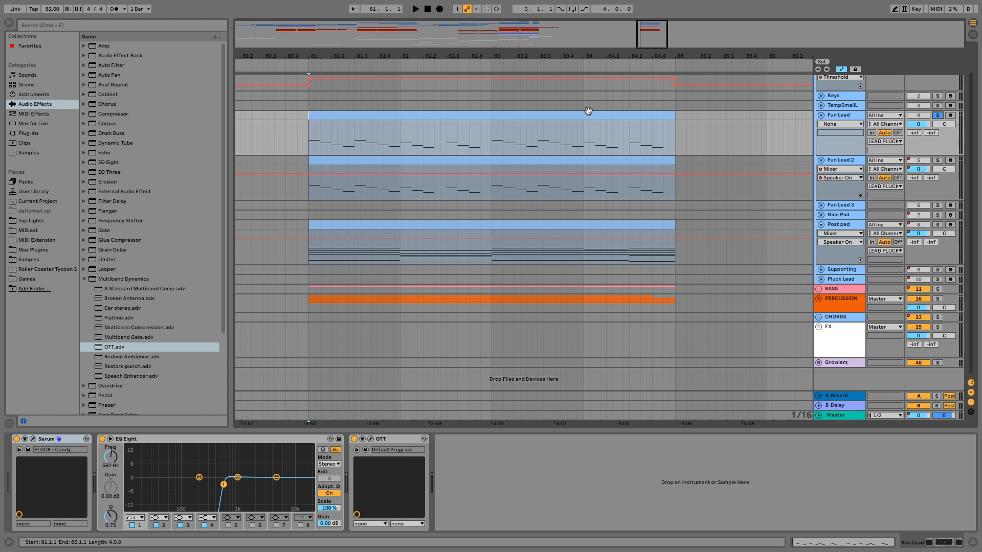
# - Play the Fun Lead clip from bar 81 and inspect its Serum preset PLUCK - Candy within the Trap presets
pyautogui.click(583, 114)
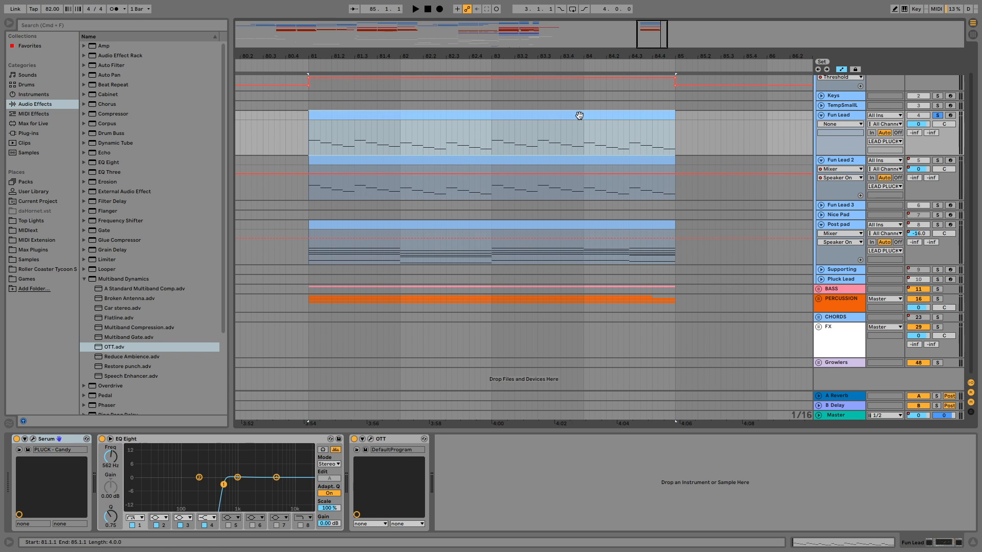
pyautogui.press('space')
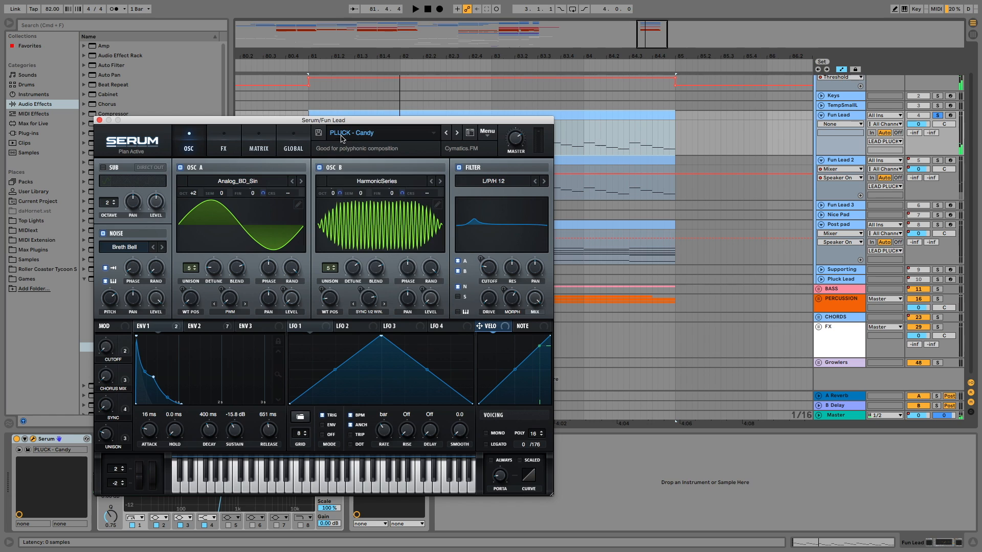
pyautogui.click(358, 132)
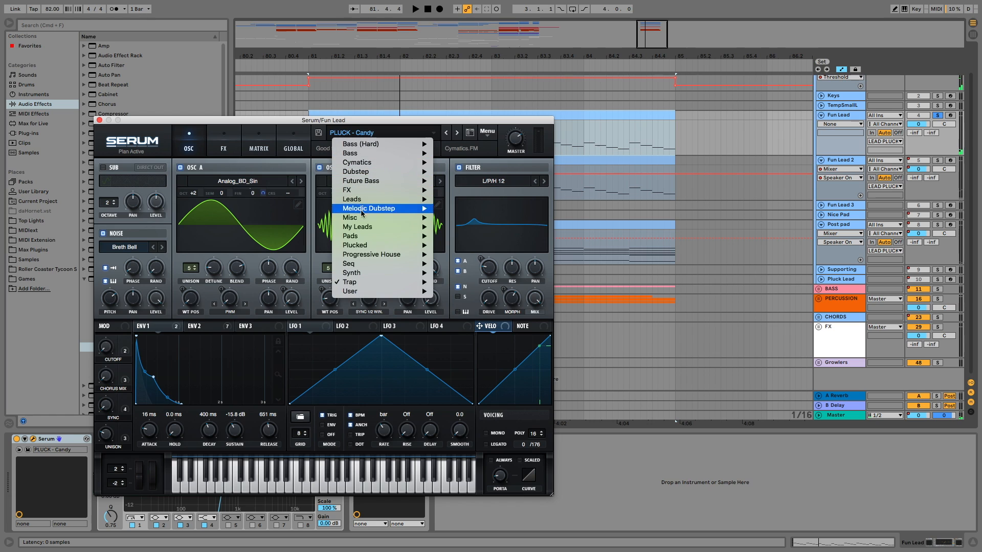
pyautogui.moveTo(362, 283)
pyautogui.moveTo(481, 283)
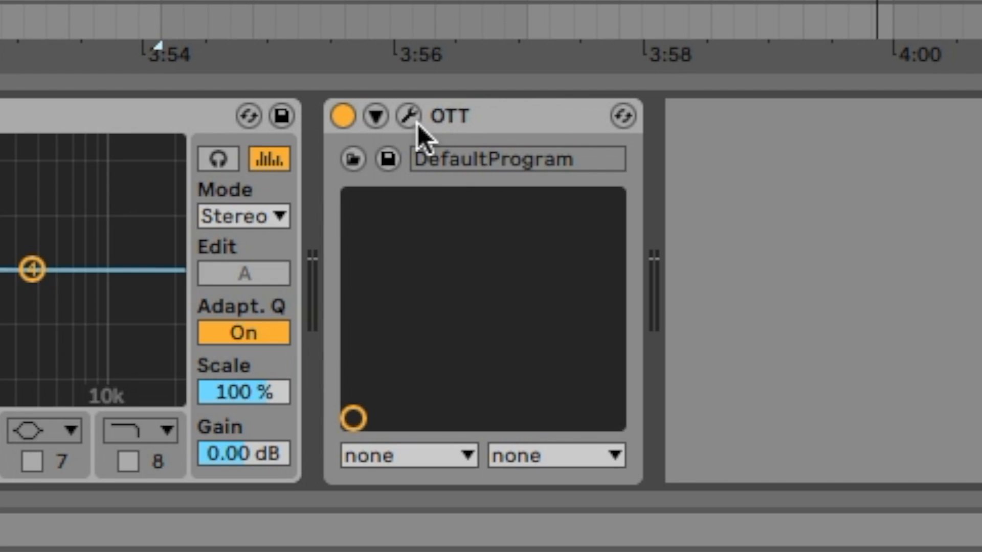
# - Compare the Fun Lead without and with OTT by bypassing the plug-in and enabling it again
pyautogui.click(343, 116)
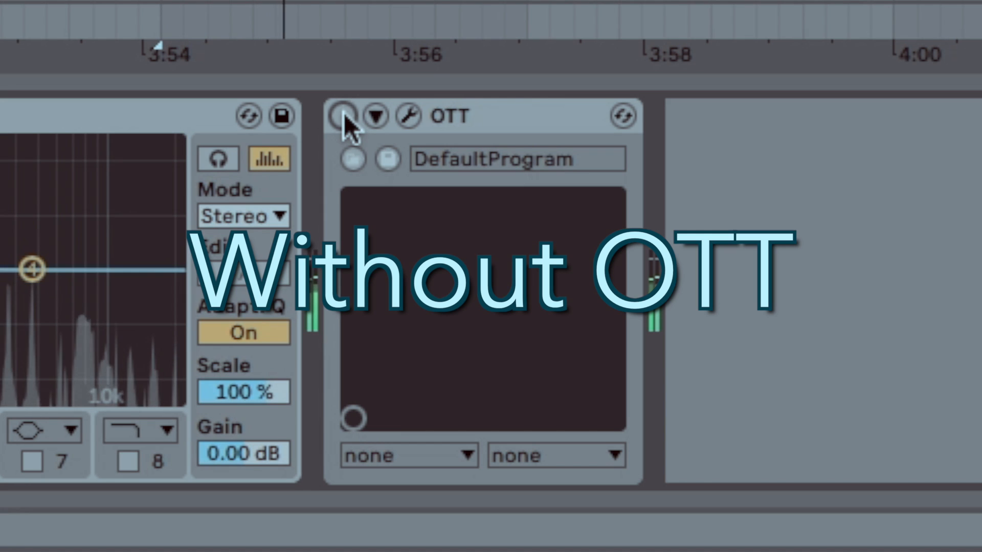
pyautogui.click(342, 116)
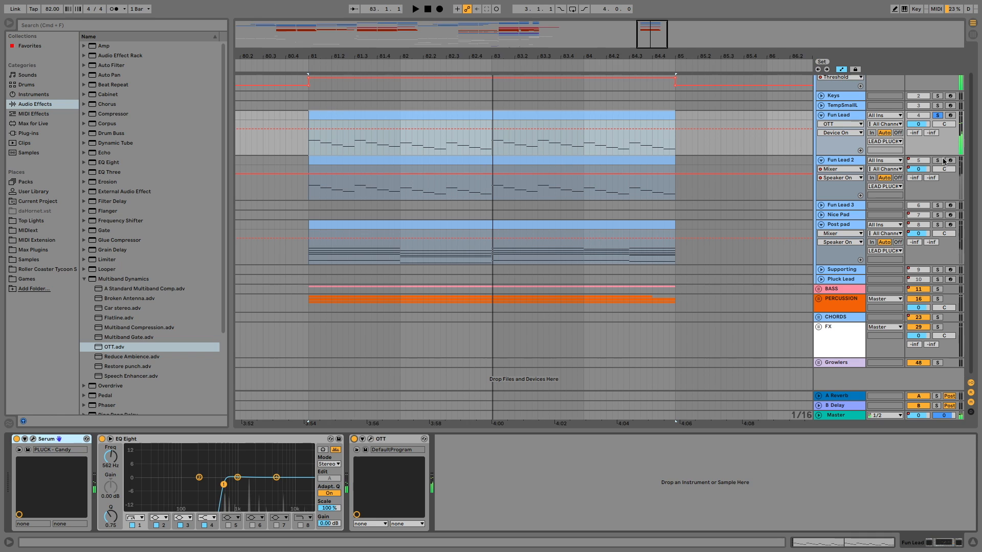
# - Solo Fun Lead 2 and group its effects from OTT to Glue Compressor into a bypassed effect rack
pyautogui.click(938, 160)
pyautogui.click(620, 160)
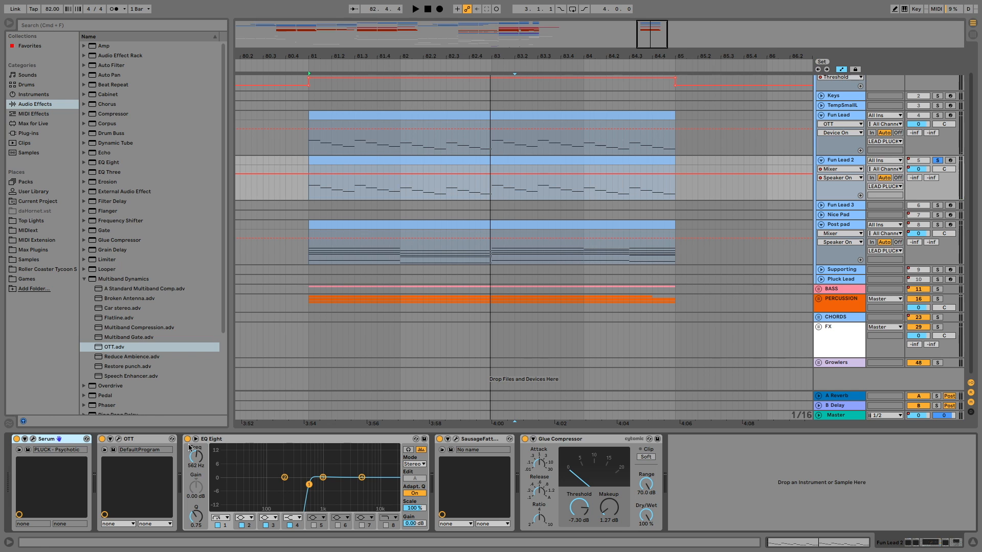
pyautogui.click(149, 440)
pyautogui.click(226, 440)
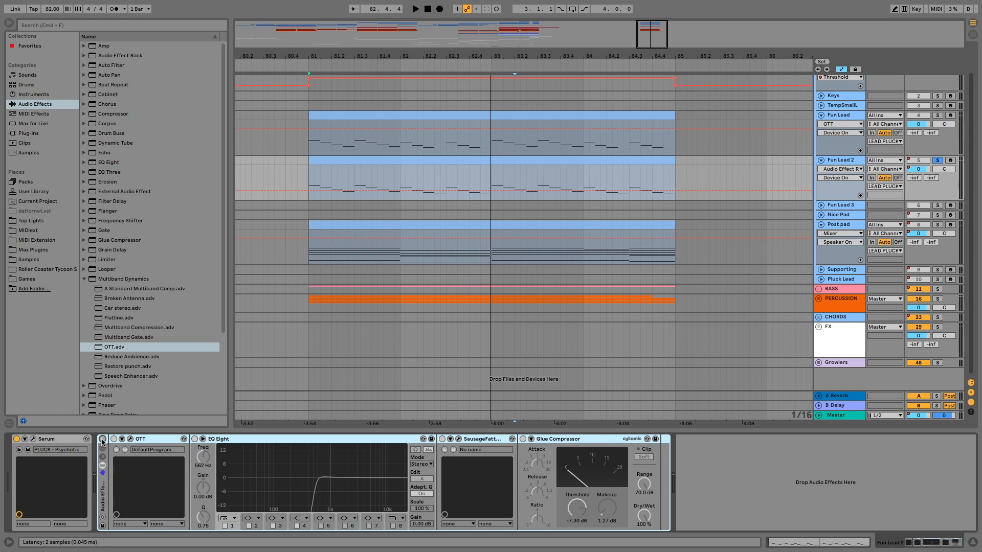
# - Play the Fun Lead 2 clip from bar 81 with its effect rack bypassed
pyautogui.click(470, 157)
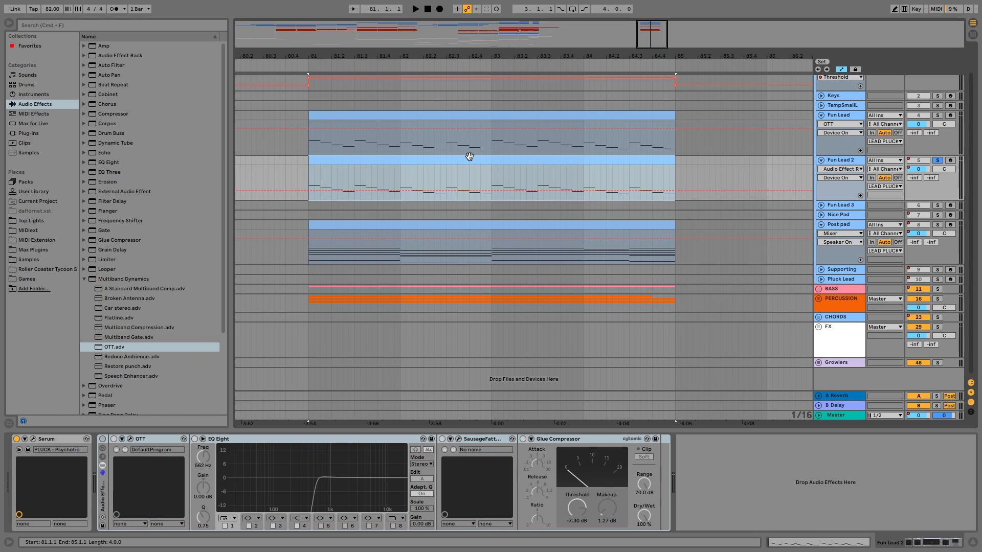
pyautogui.press('space')
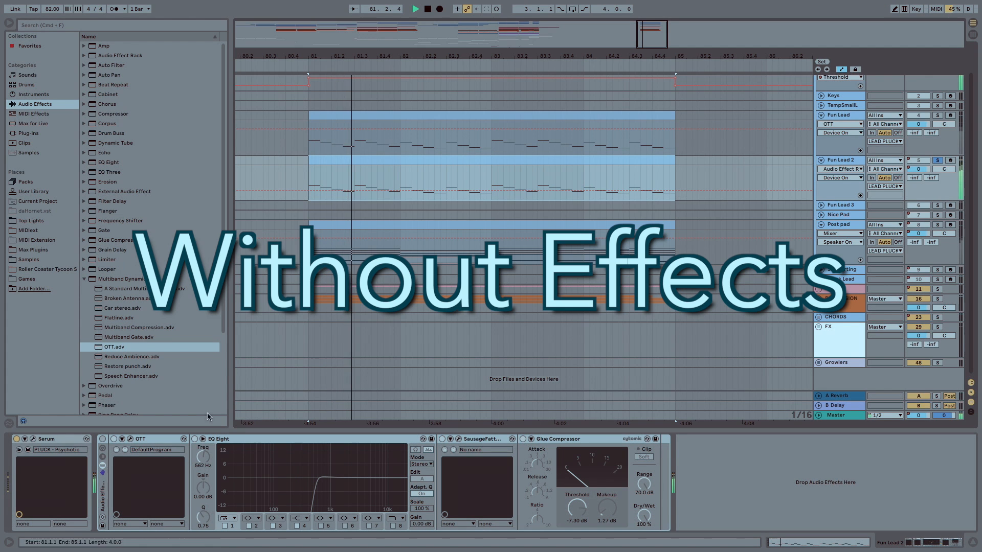
# - Enable the Fun Lead 2 effect rack again and collapse the expanded Fun Lead track
pyautogui.click(103, 440)
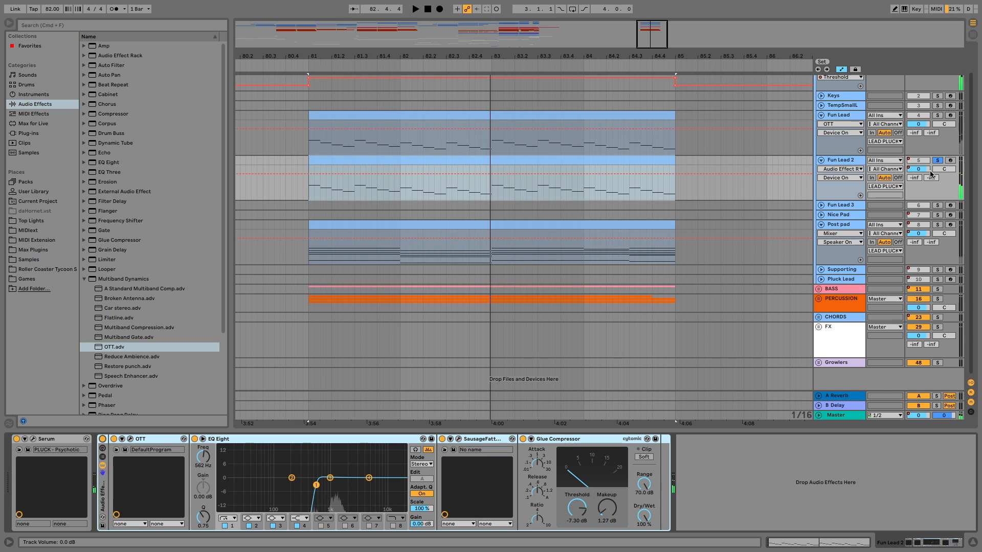
pyautogui.click(821, 115)
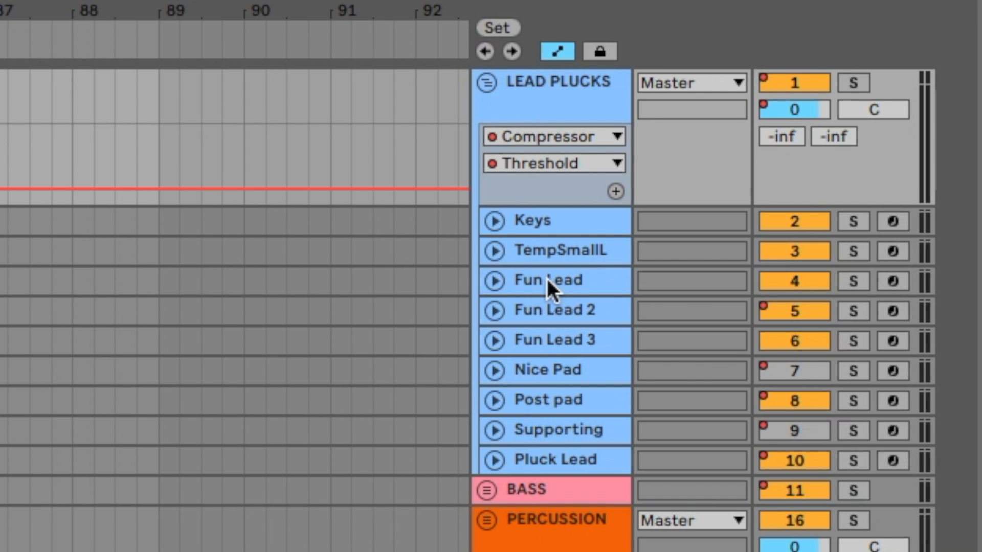
# - Examine the Fun Lead, Fun Lead 2 and Post pad tracks and the LEAD PLUCKS group's sidechain Compressors, Glue Compressor and Auto Filter
pyautogui.click(839, 143)
pyautogui.click(558, 309)
pyautogui.click(563, 402)
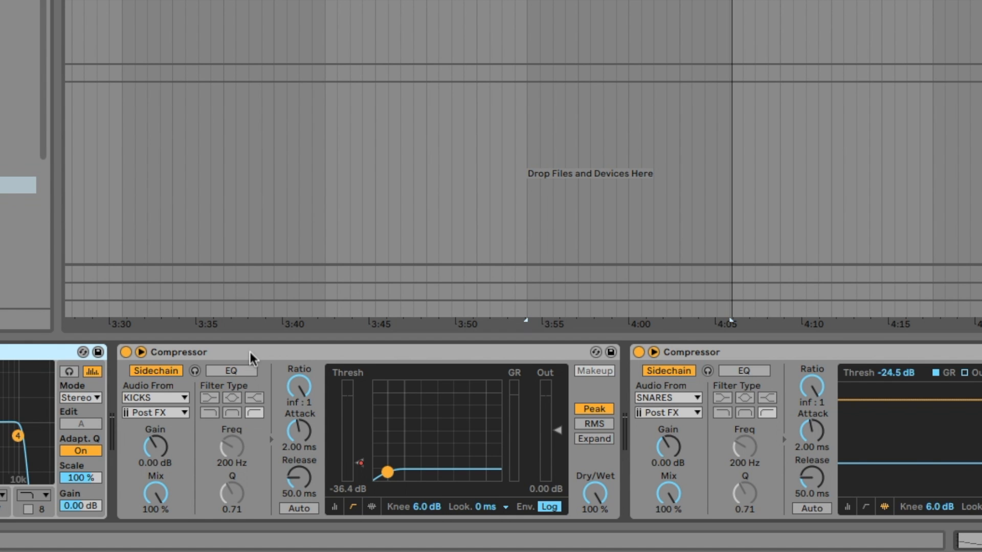
pyautogui.click(252, 353)
pyautogui.hscroll(4, 679, 358)
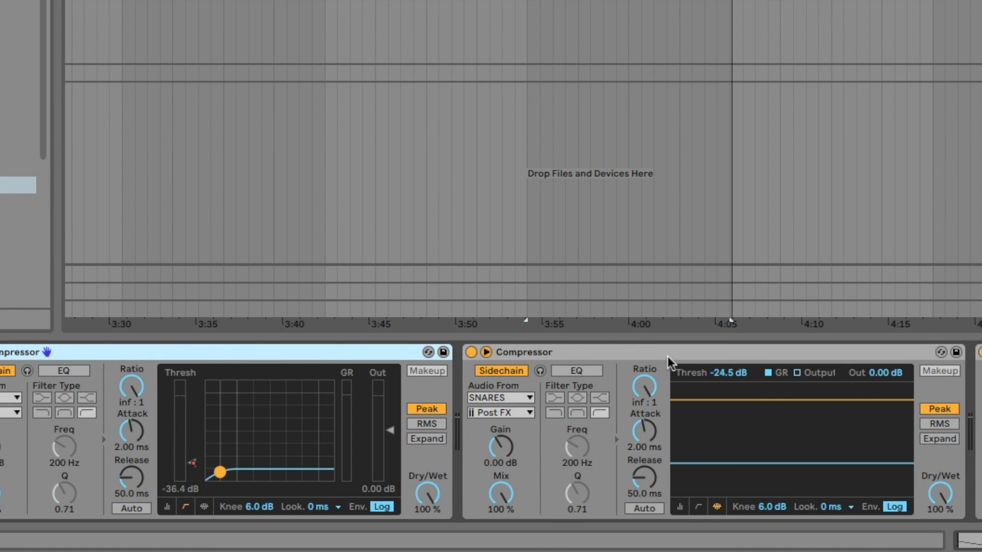
pyautogui.hscroll(5, 668, 356)
pyautogui.click(638, 359)
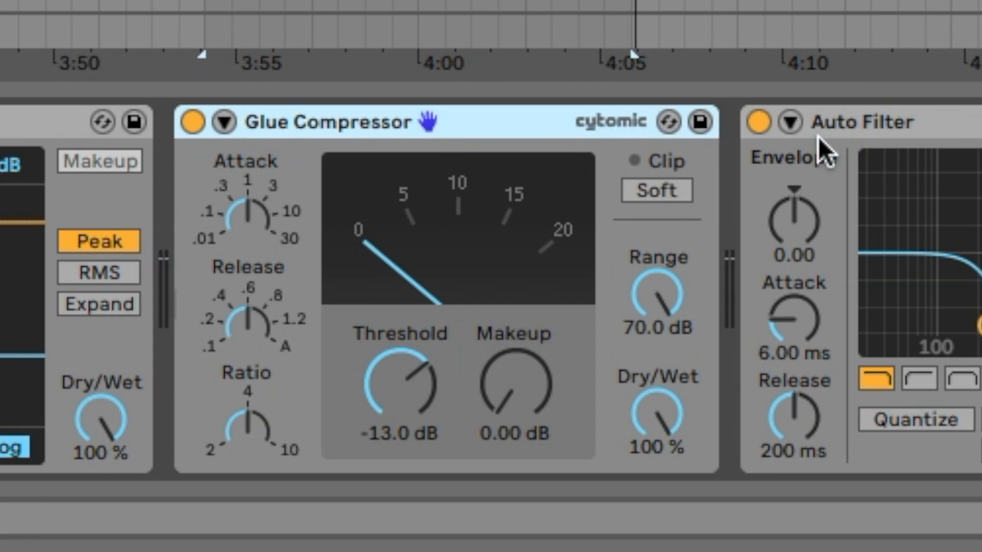
pyautogui.click(885, 123)
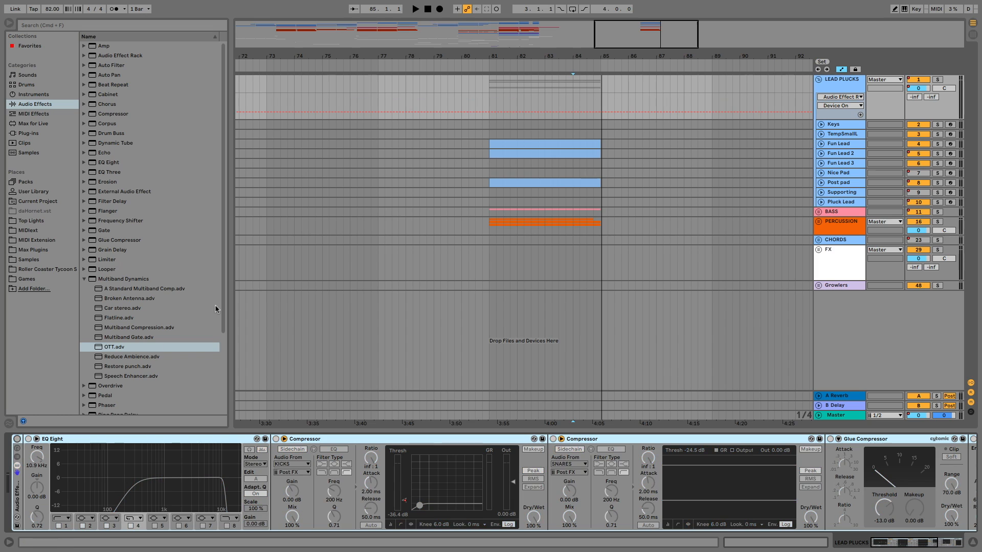
# - Compare the LEAD PLUCKS group from bar 81 without and with its effect rack by bypassing and enabling the rack
pyautogui.click(525, 142)
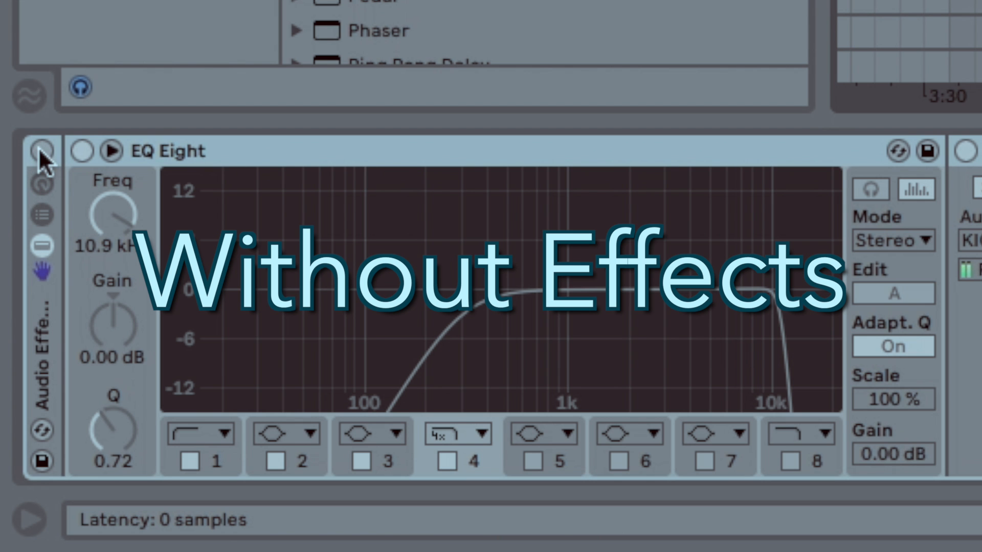
pyautogui.click(38, 149)
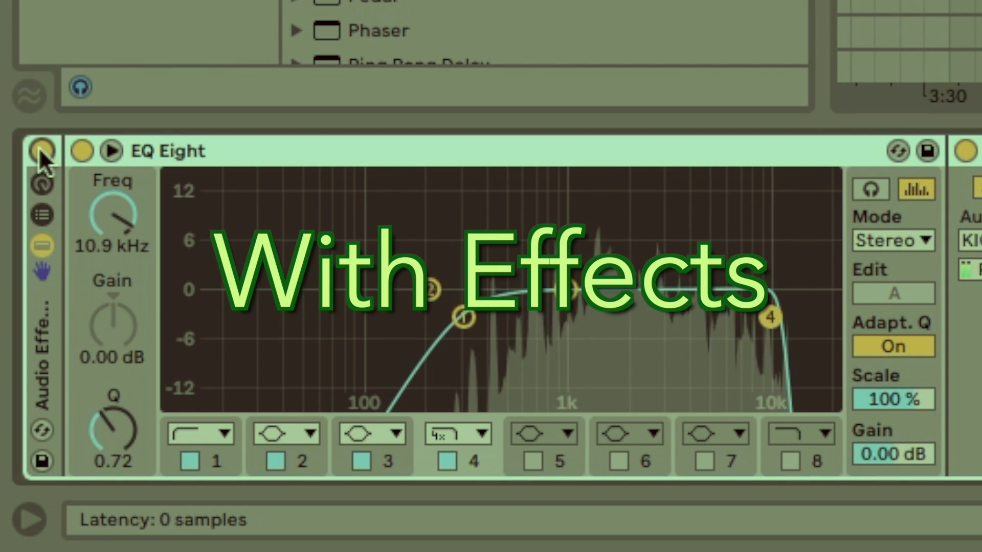
pyautogui.click(39, 148)
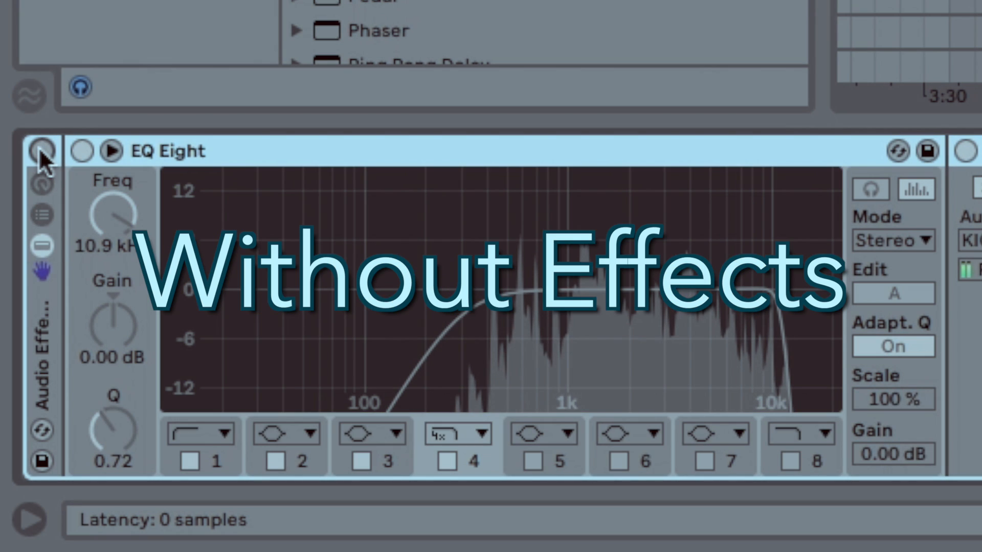
pyautogui.click(39, 148)
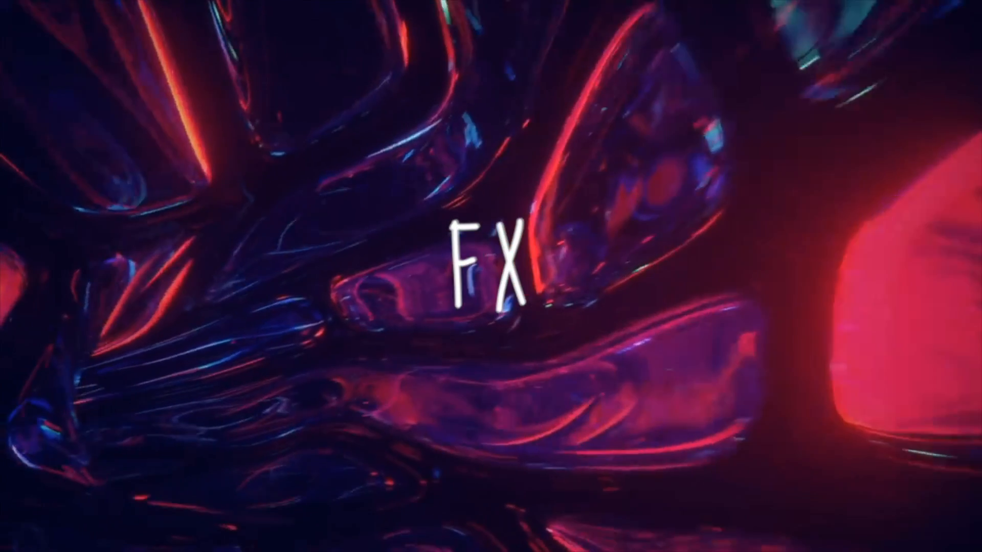
# - Solo and play the FX group from bar 81, expanding the group and its Big Crash track to show the waveform
pyautogui.click(600, 142)
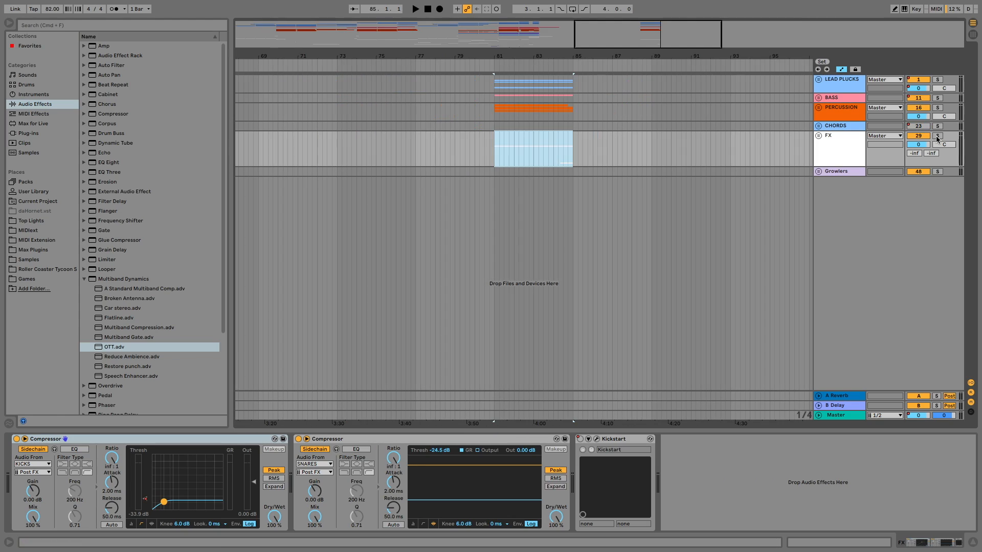
pyautogui.click(937, 136)
pyautogui.press('space')
pyautogui.click(819, 136)
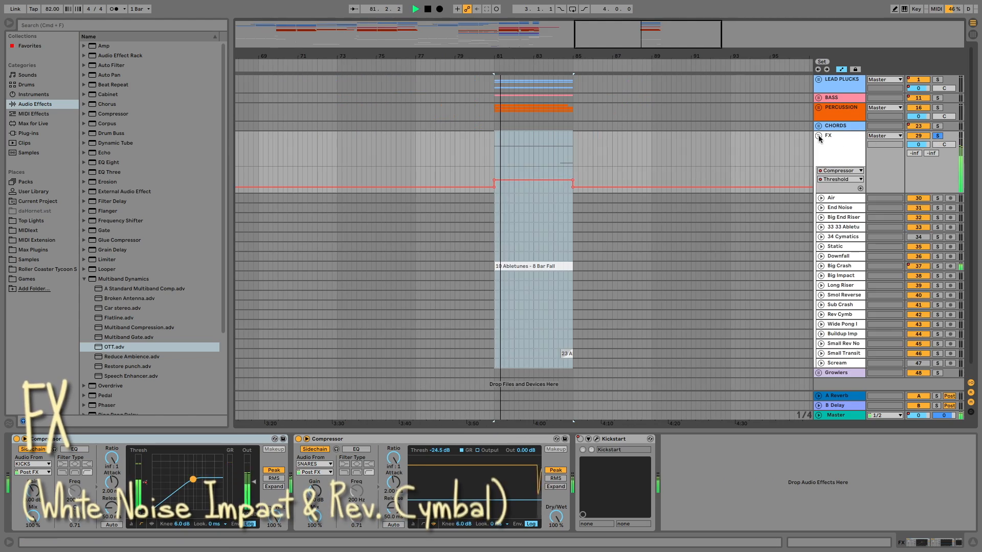
pyautogui.scroll(-1, 812, 284)
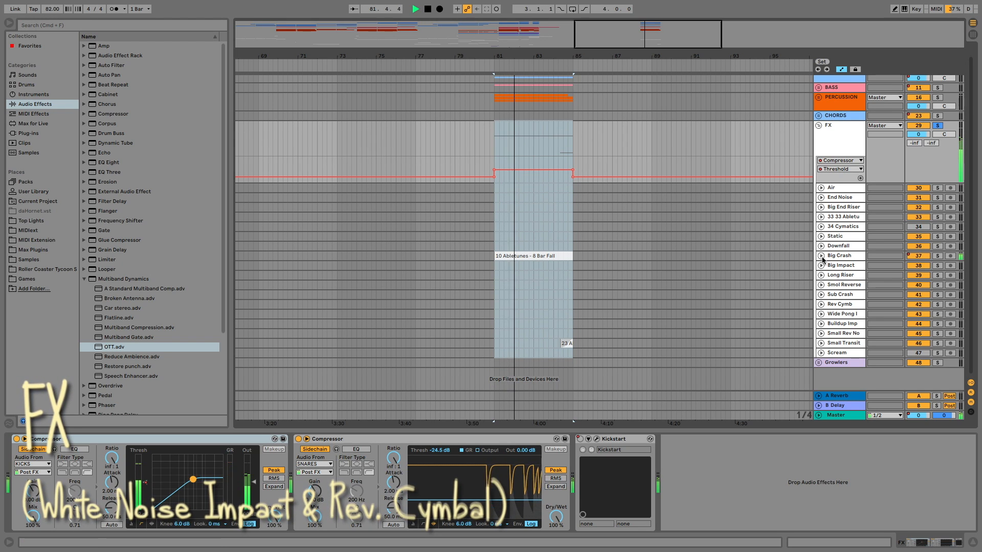
pyautogui.click(821, 256)
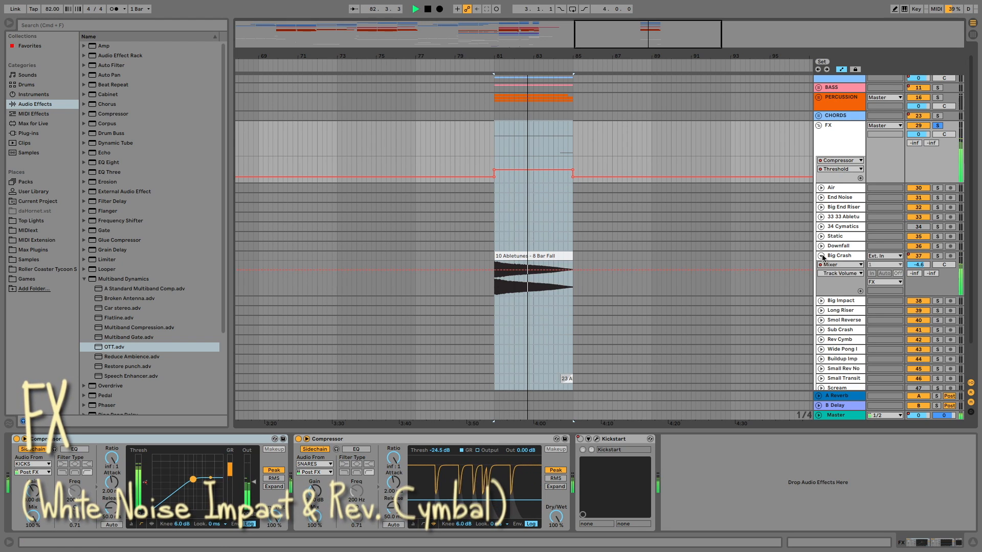
pyautogui.press('+')
pyautogui.press('+')
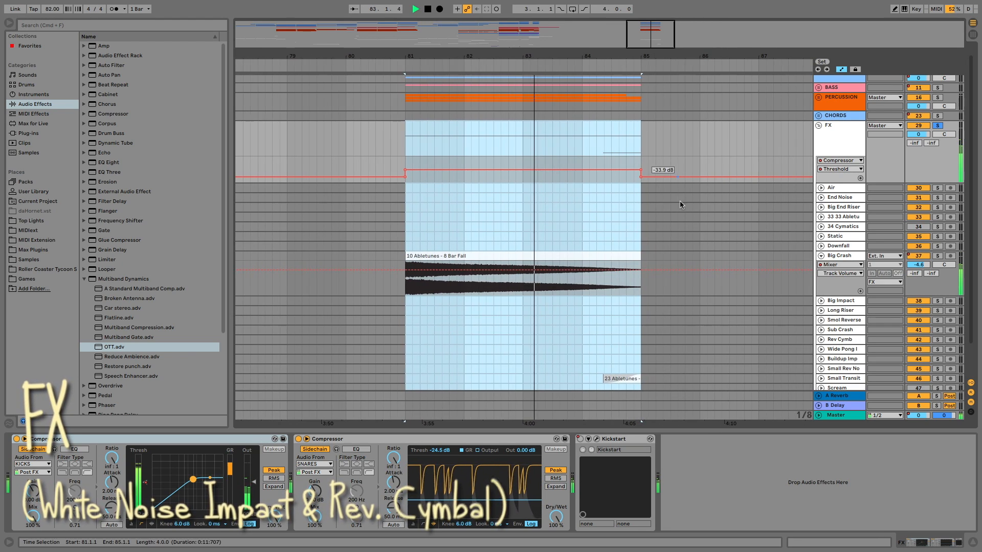
# - Stop playback, inspect the 10 Abletunes - 8 Bar Fall clip, and expand the Small Transition track holding the 23 Abletunes clip
pyautogui.press('space')
pyautogui.click(672, 239)
pyautogui.click(672, 235)
pyautogui.scroll(-2, 660, 238)
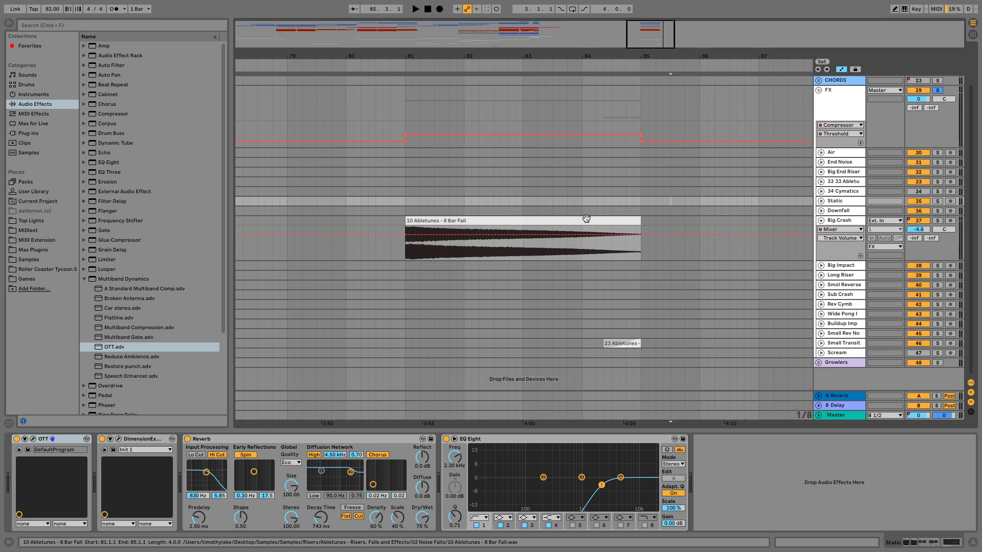
pyautogui.click(474, 221)
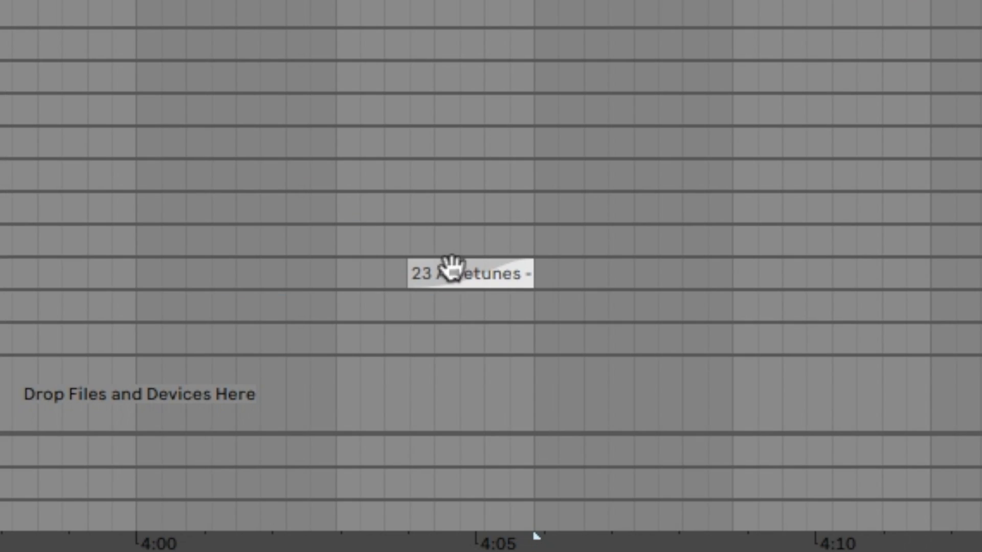
pyautogui.click(696, 490)
pyautogui.press('u')
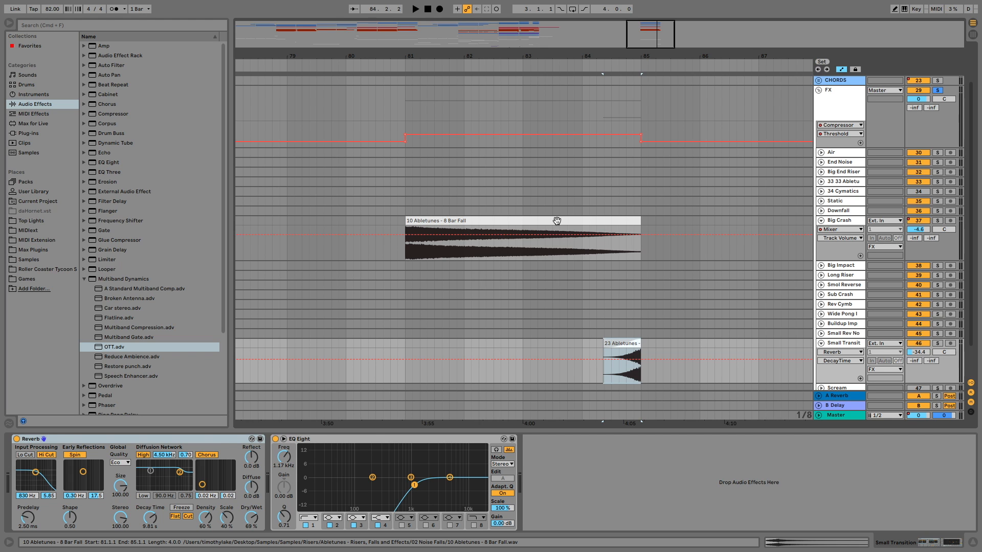
# - Inspect the Big Crash track's EQ Eight and sidechain Compressor, plus the FX group's kick and snare sidechain Compressors
pyautogui.click(557, 220)
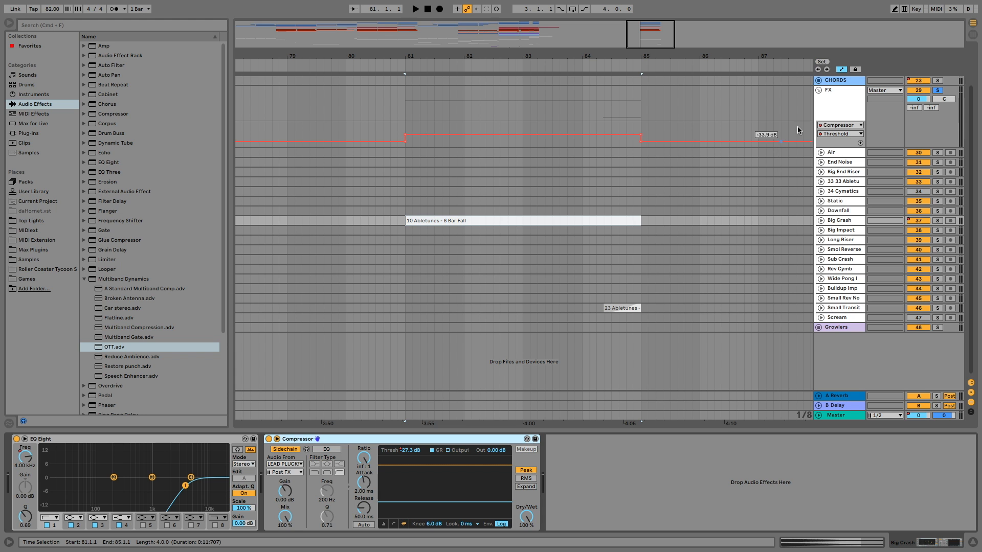
pyautogui.click(845, 104)
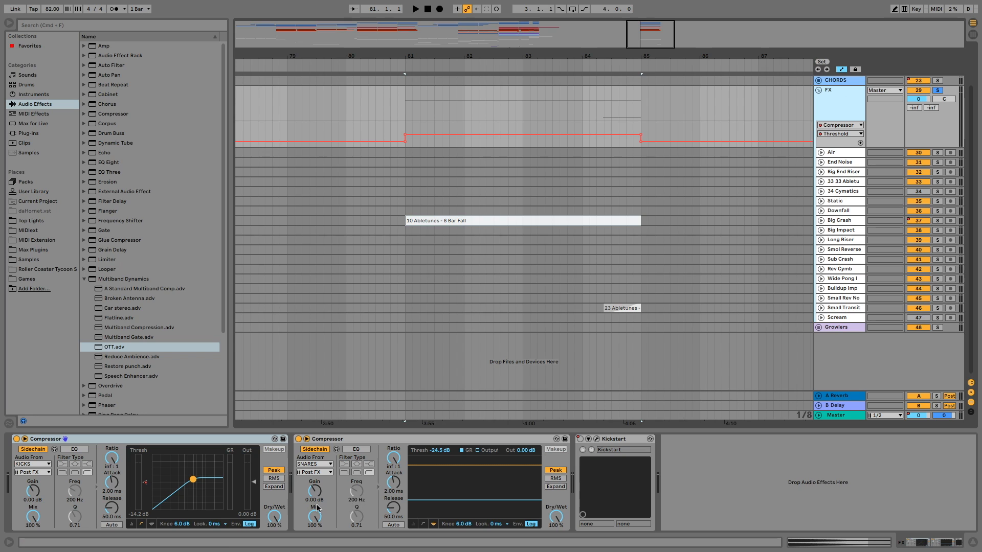
pyautogui.click(338, 440)
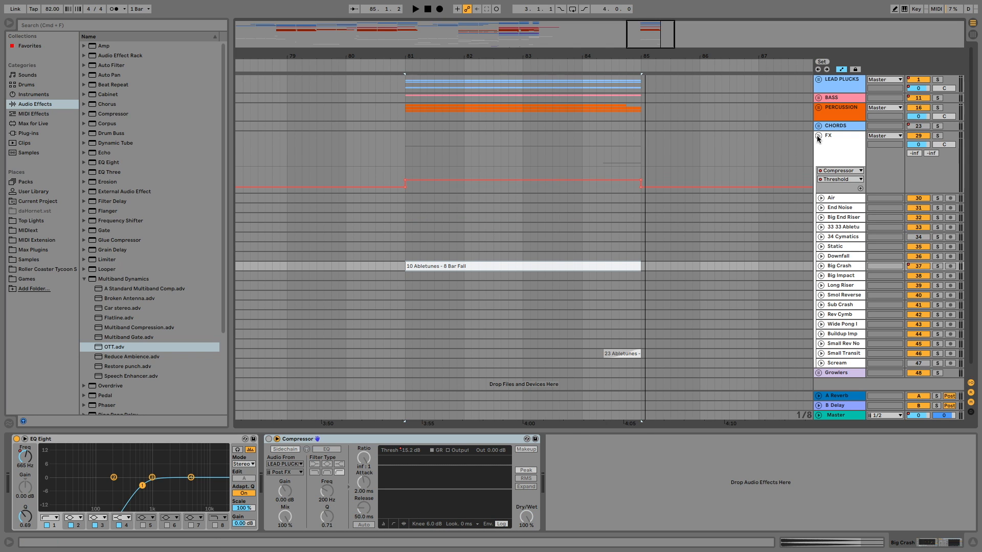
# - Collapse the FX group and set the arrangement position to bar 81 on the LEAD PLUCKS group
pyautogui.click(818, 137)
pyautogui.moveTo(461, 55); pyautogui.dragTo(457, 47)
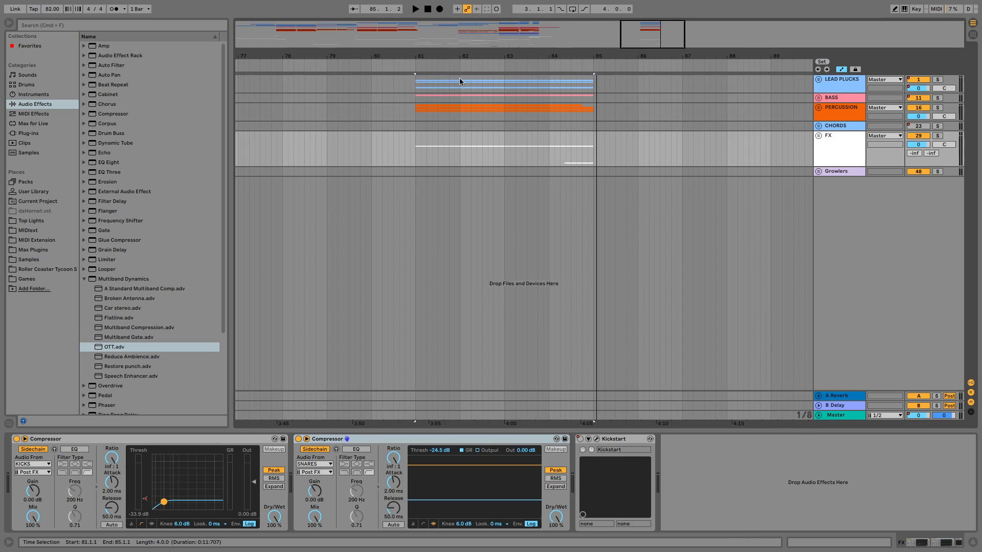
pyautogui.click(415, 84)
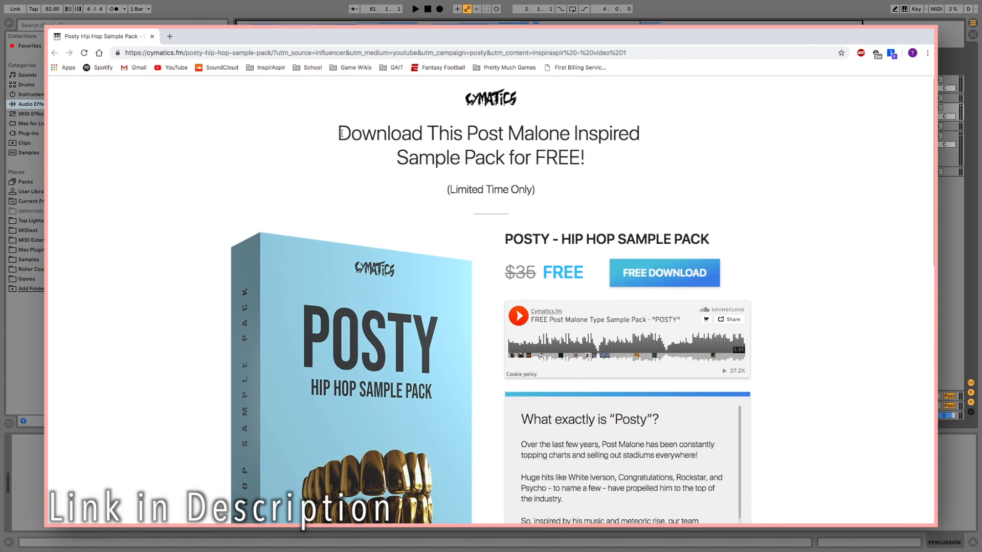
# - Read the Posty hip hop sample pack offer on the Cymatics page in the browser, highlighting the headline and the limited-time note
pyautogui.moveTo(341, 133); pyautogui.dragTo(594, 157)
pyautogui.click(551, 159)
pyautogui.doubleClick(551, 159)
pyautogui.scroll(5, 478, 226)
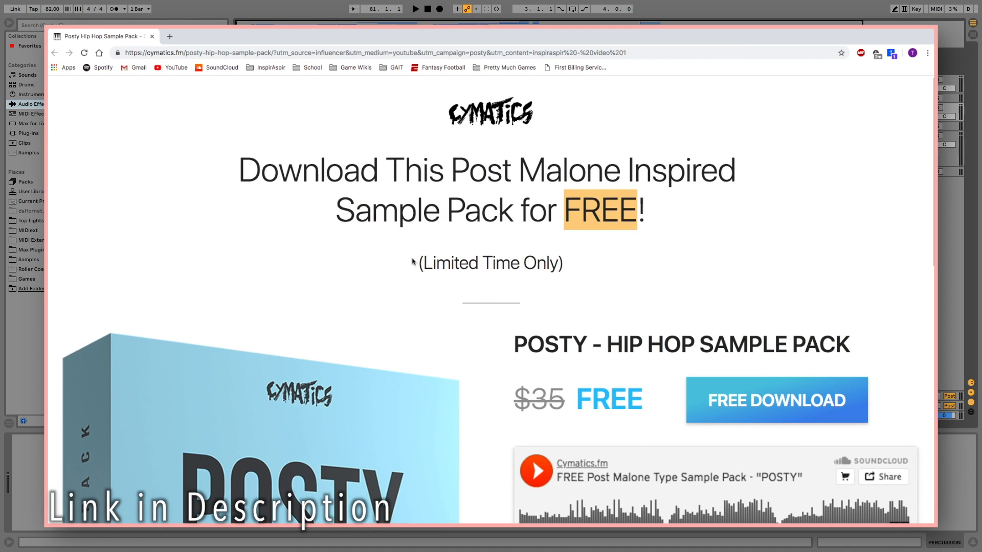
pyautogui.moveTo(413, 262); pyautogui.dragTo(613, 257)
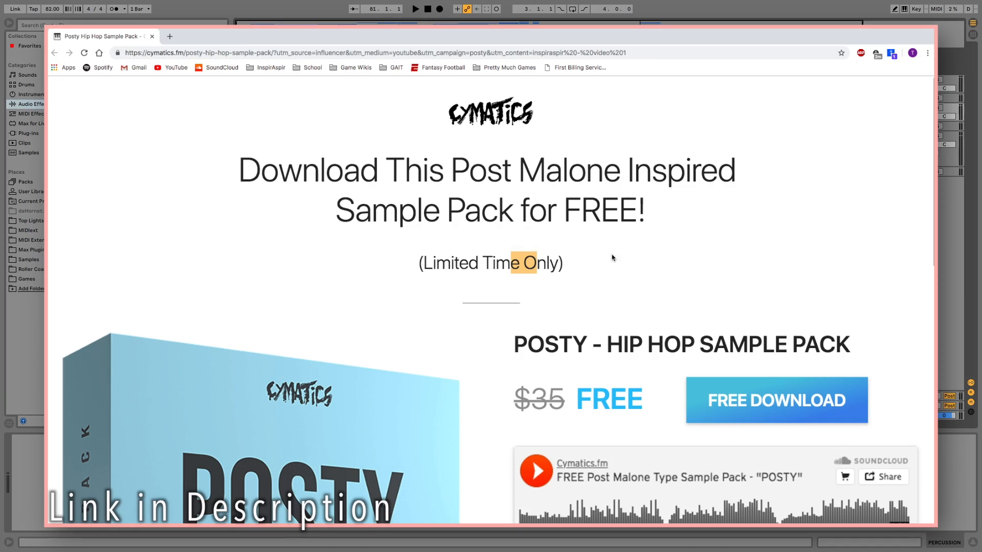